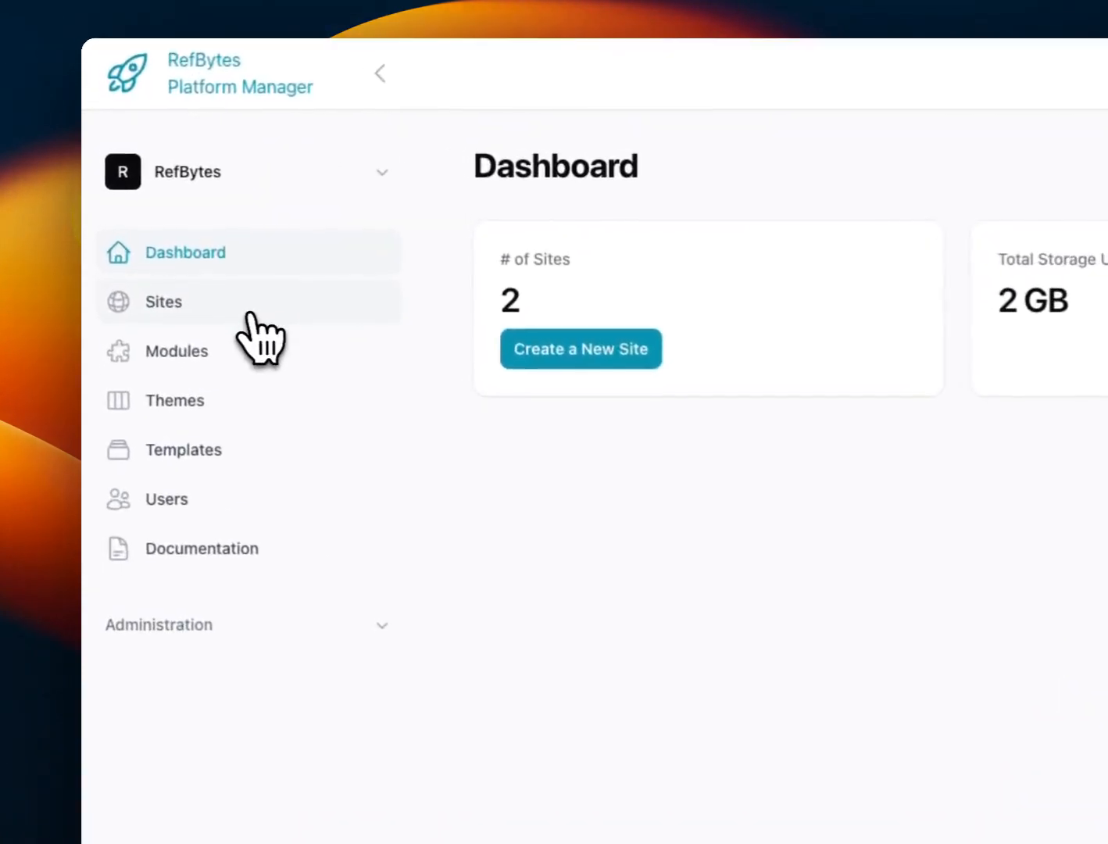
Upgrade the Omeka S site to v4.1.0 with a database backup made before upgrading
left_click(248, 313)
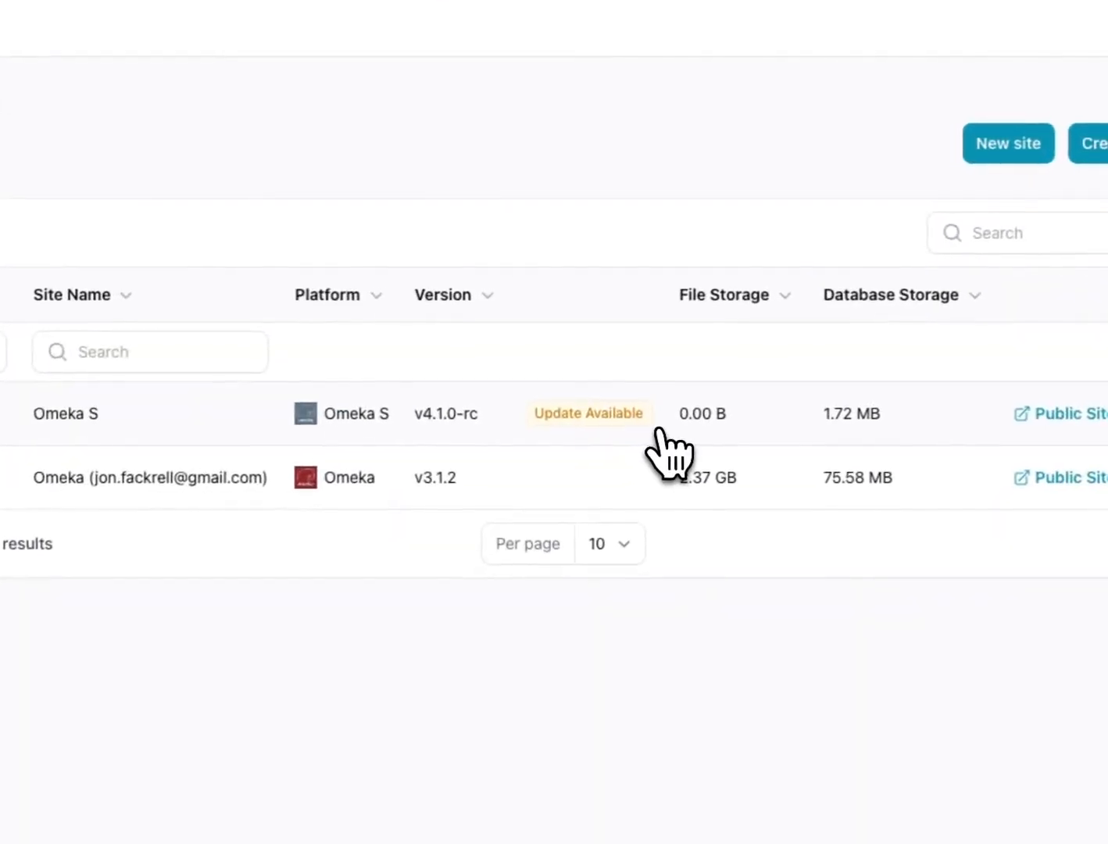
left_click(655, 428)
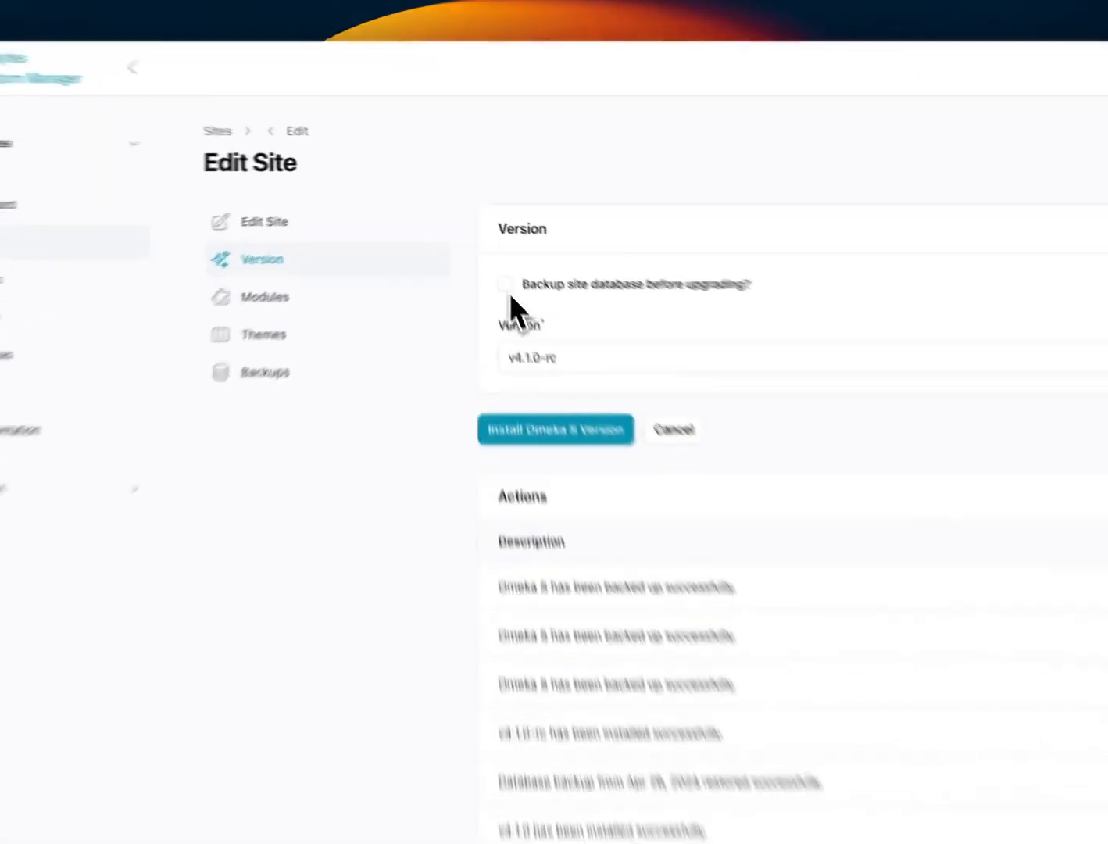
left_click(477, 243)
left_click(544, 422)
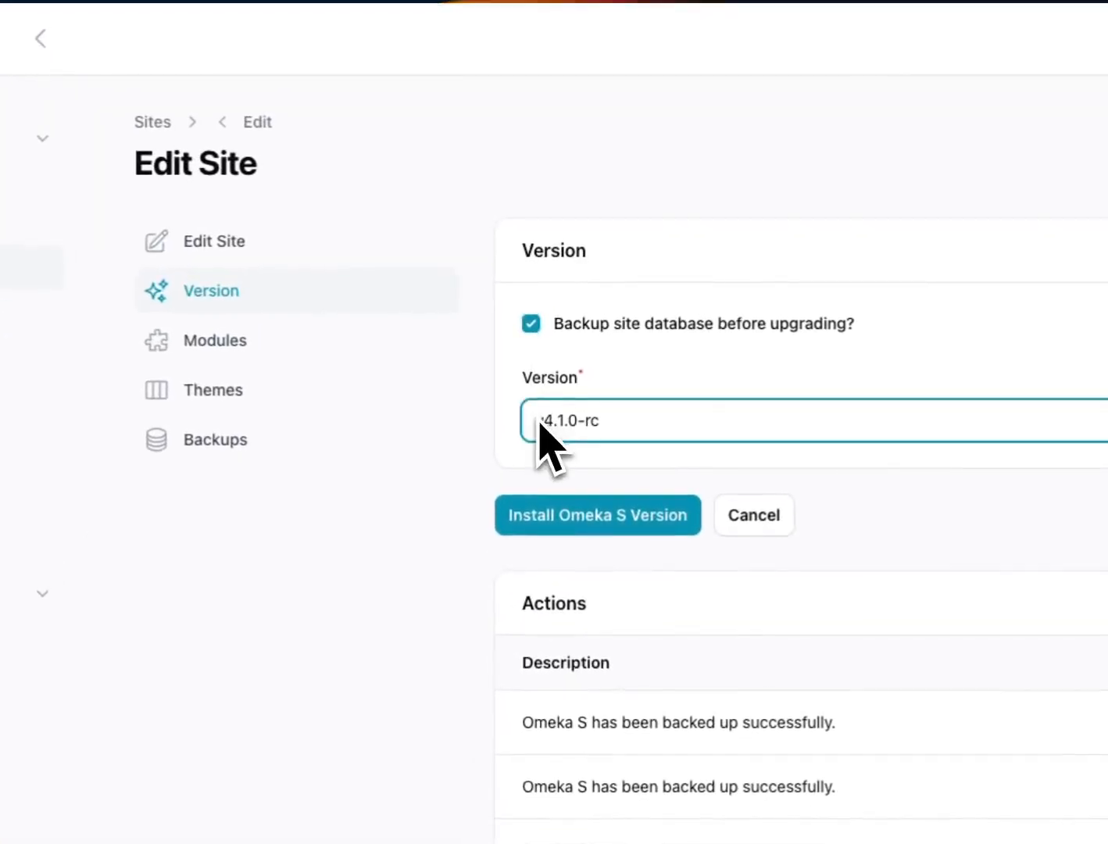
left_click(554, 397)
left_click(574, 516)
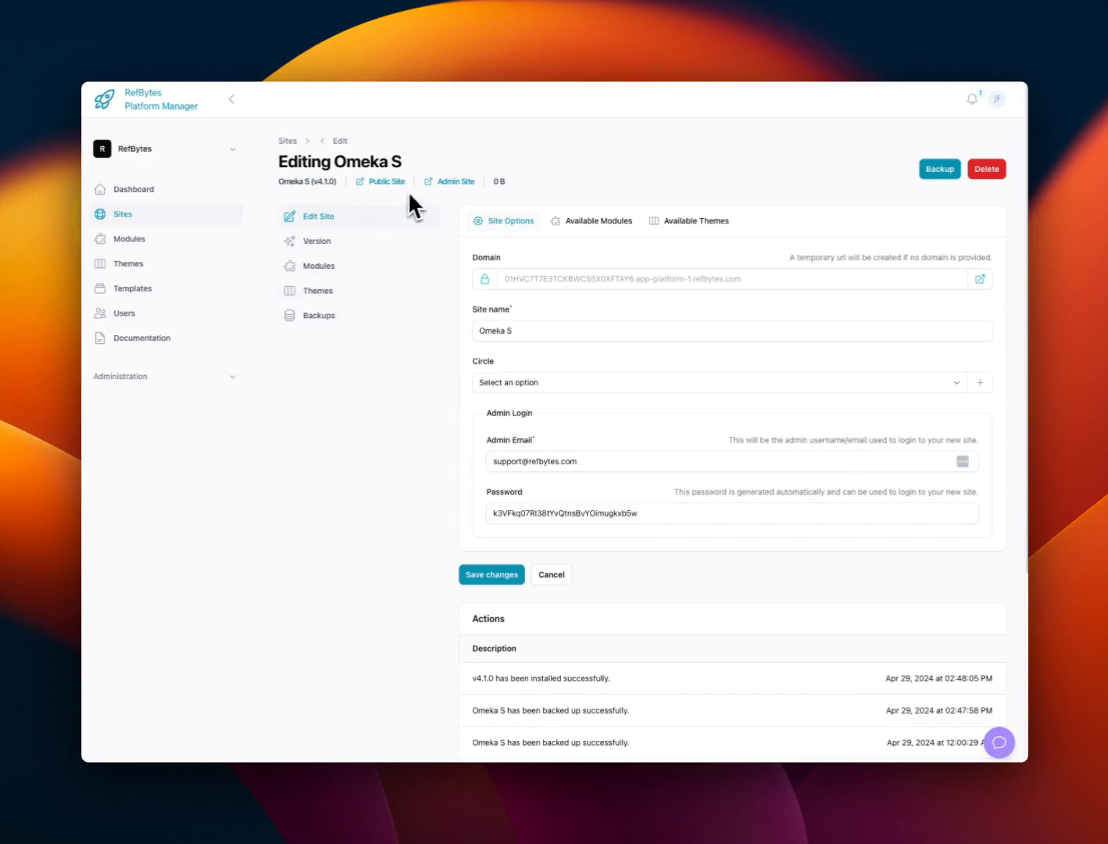
Run the pending database update from the Omeka S admin site and browse Example Collections on its public site
left_click(433, 184)
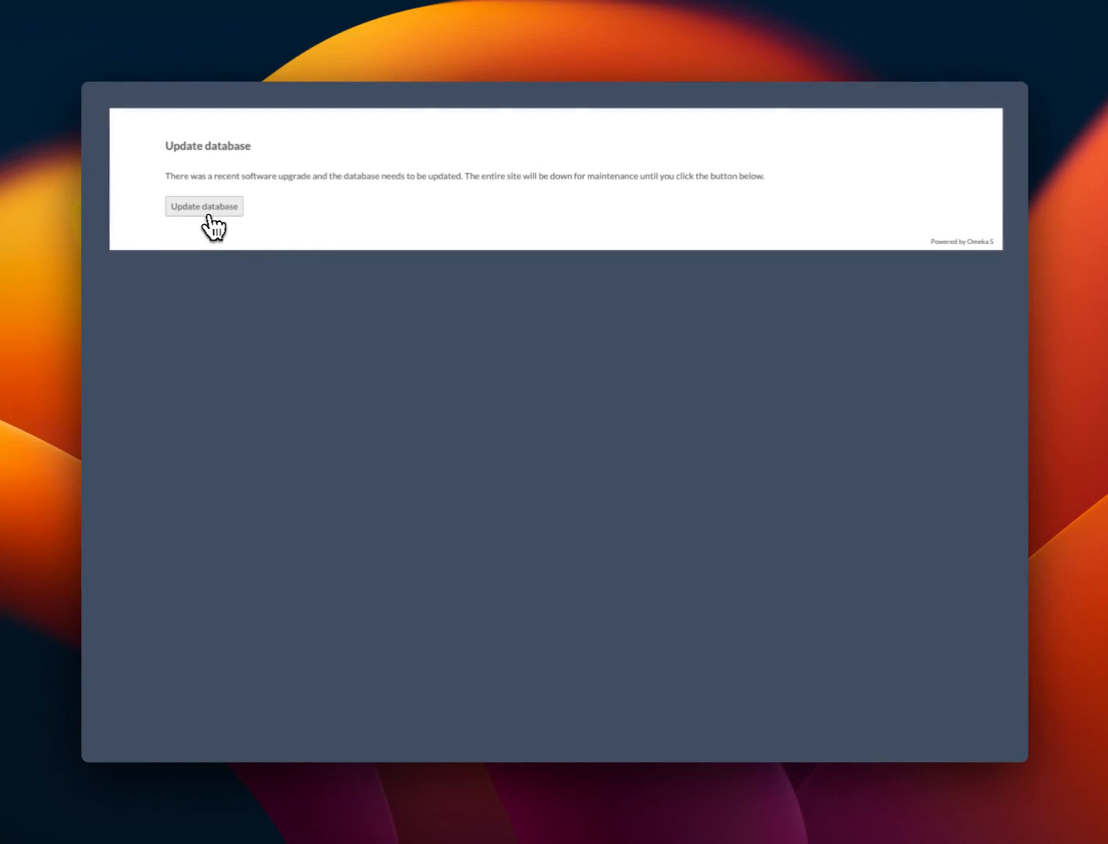
left_click(220, 210)
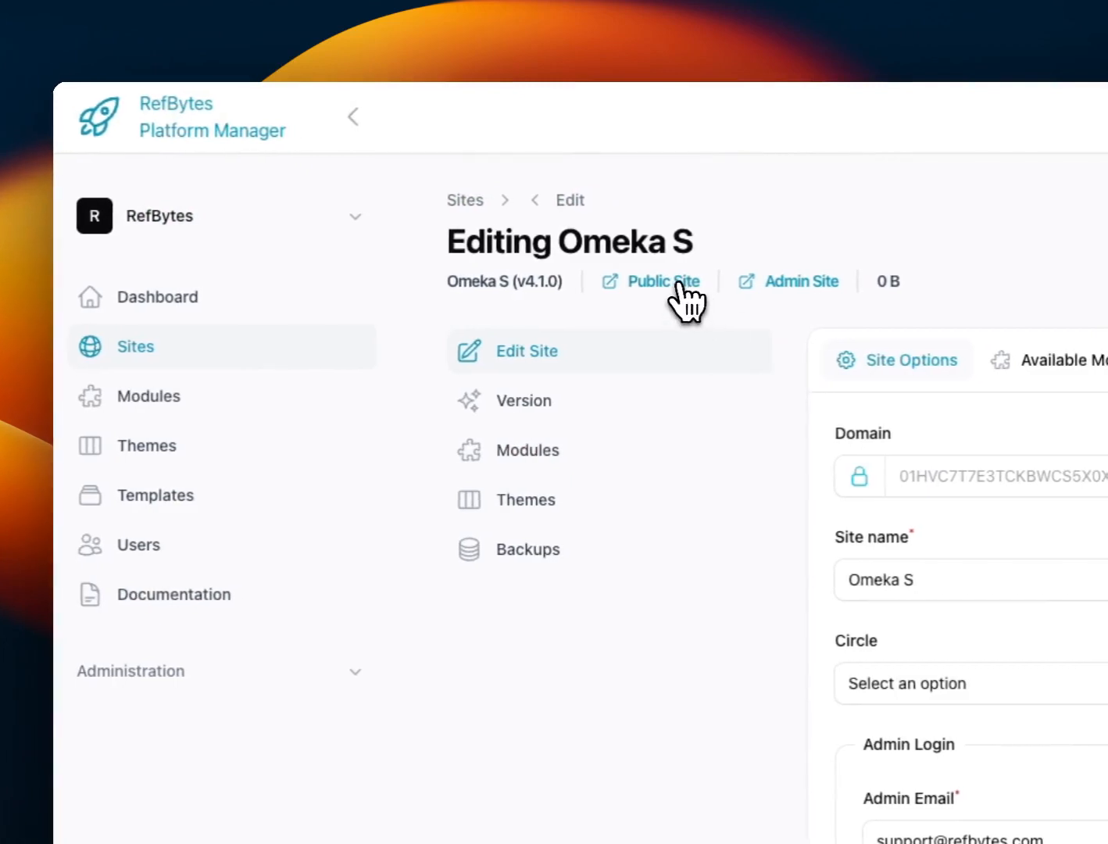
left_click(677, 287)
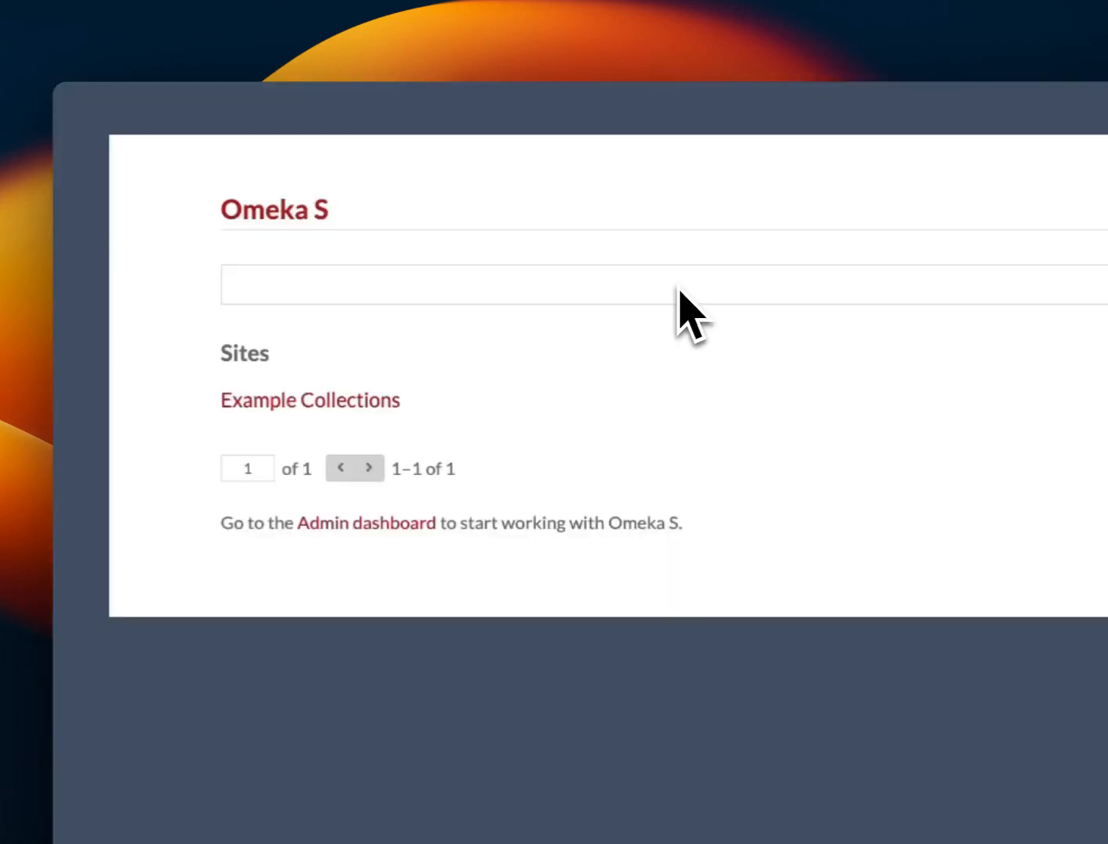
left_click(375, 408)
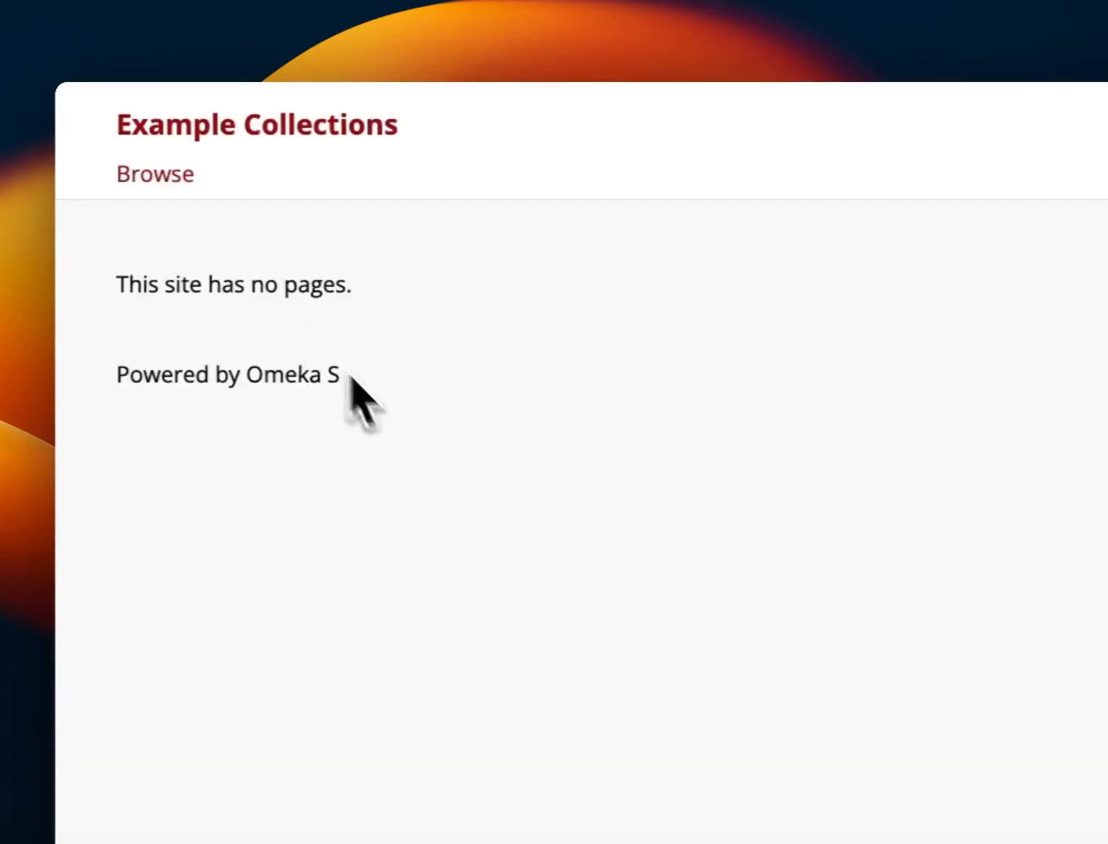
left_click(205, 177)
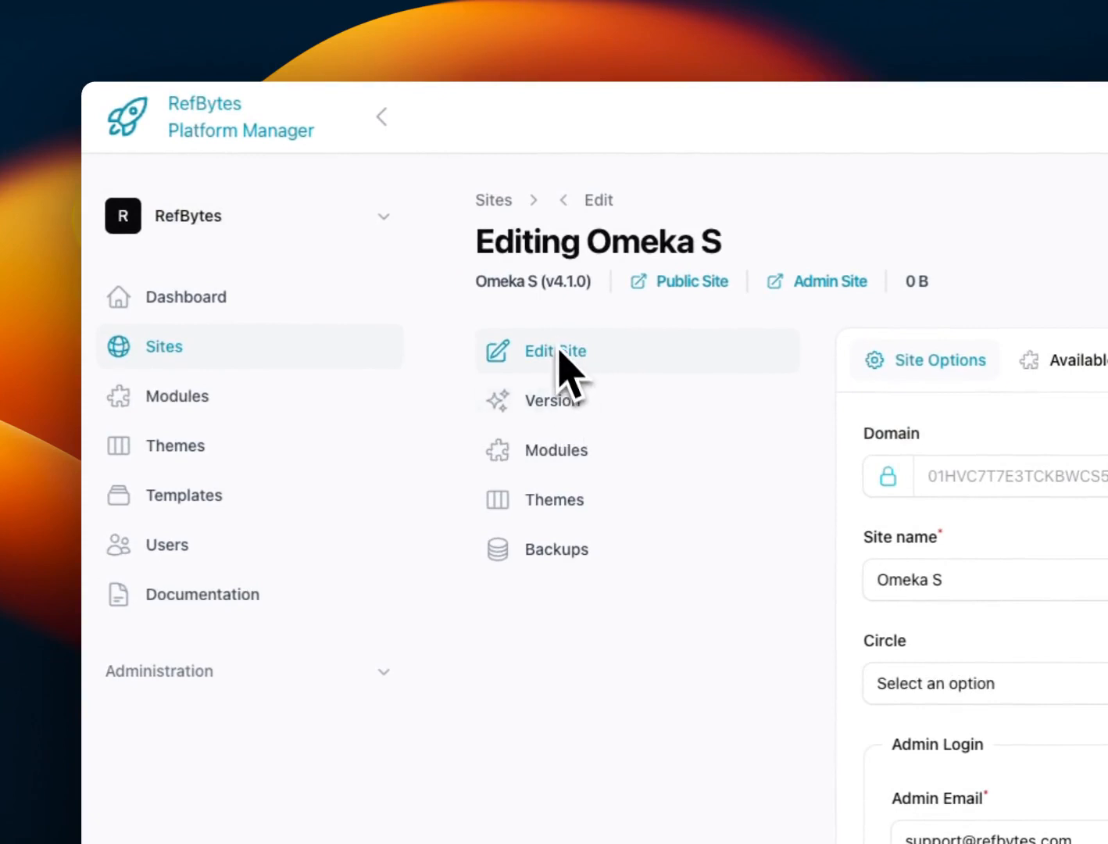
Create a new Omeka S site on version v4.1.0 with the site name Omeka Test and no circle selected
left_click(494, 201)
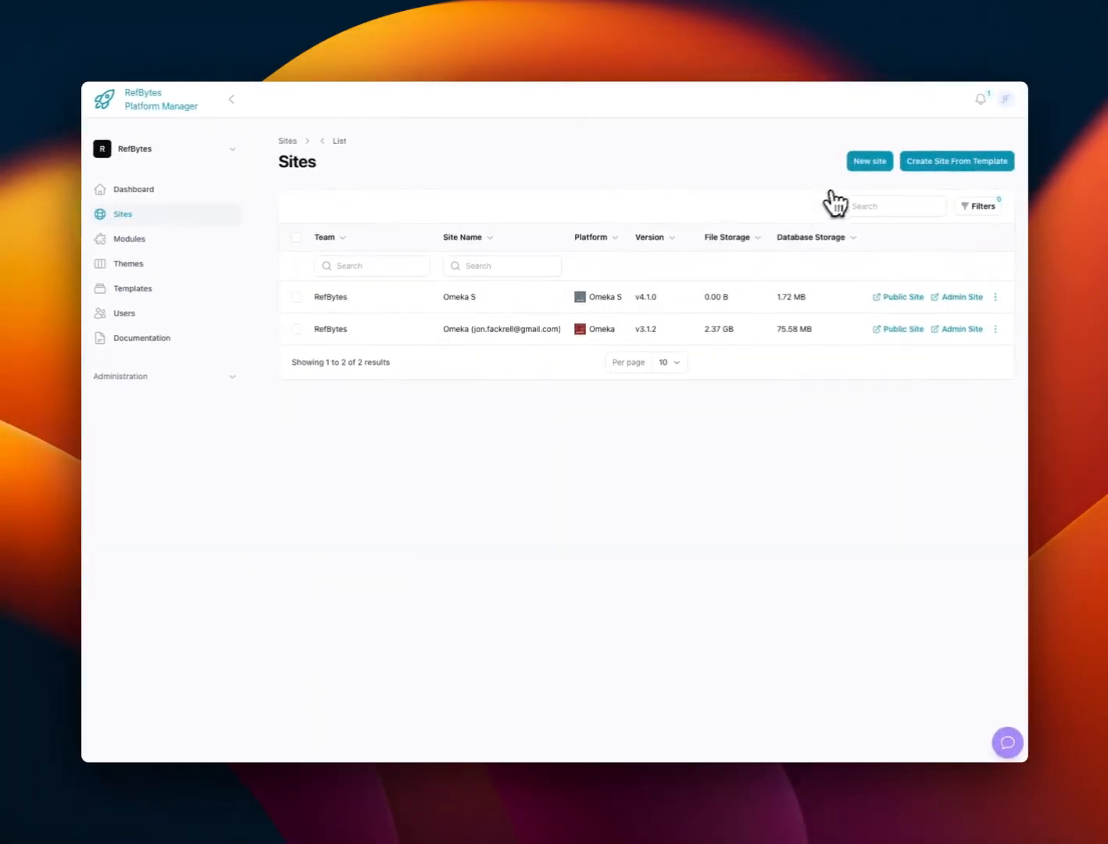
left_click(867, 163)
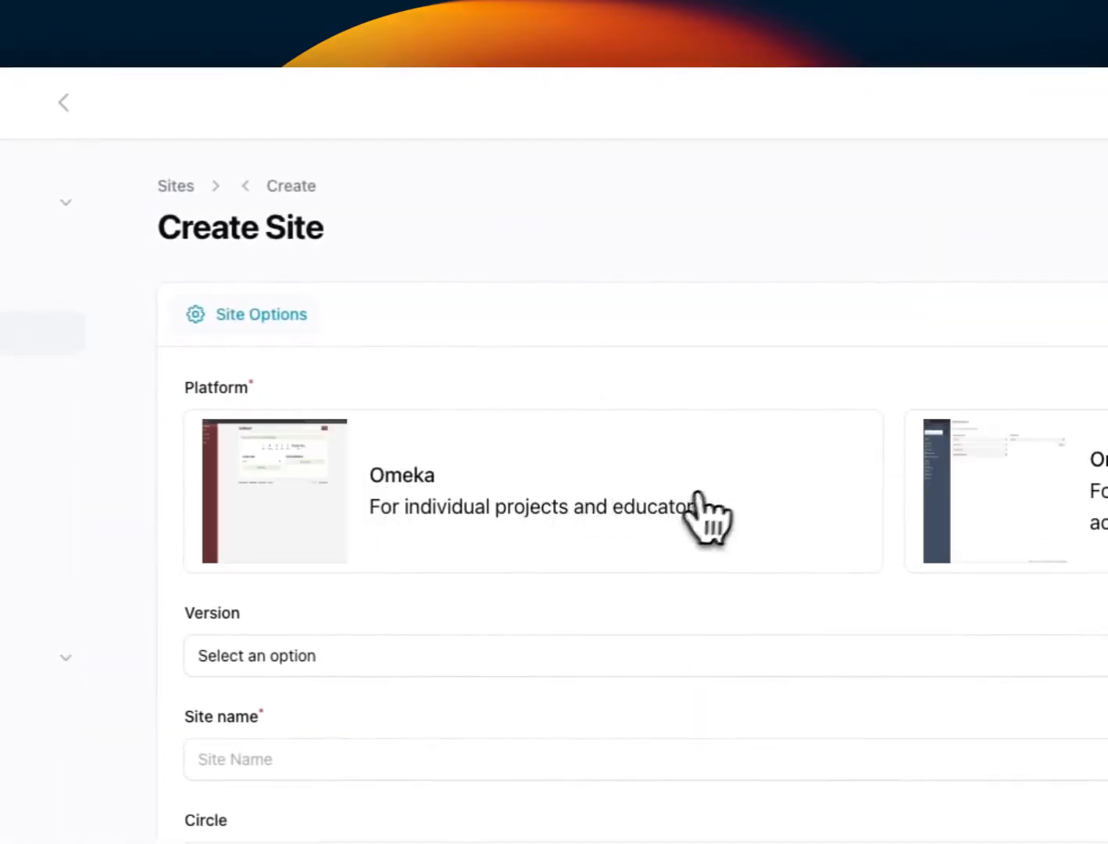
left_click(1023, 522)
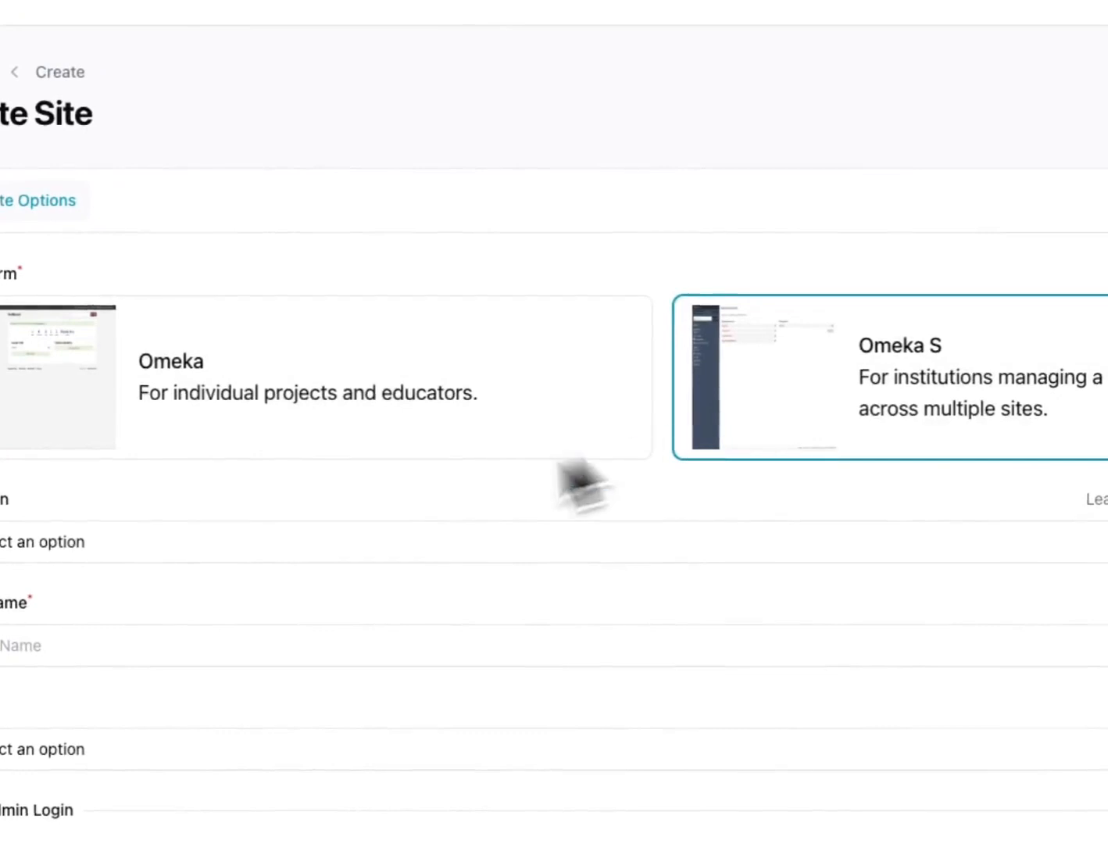
left_click(250, 550)
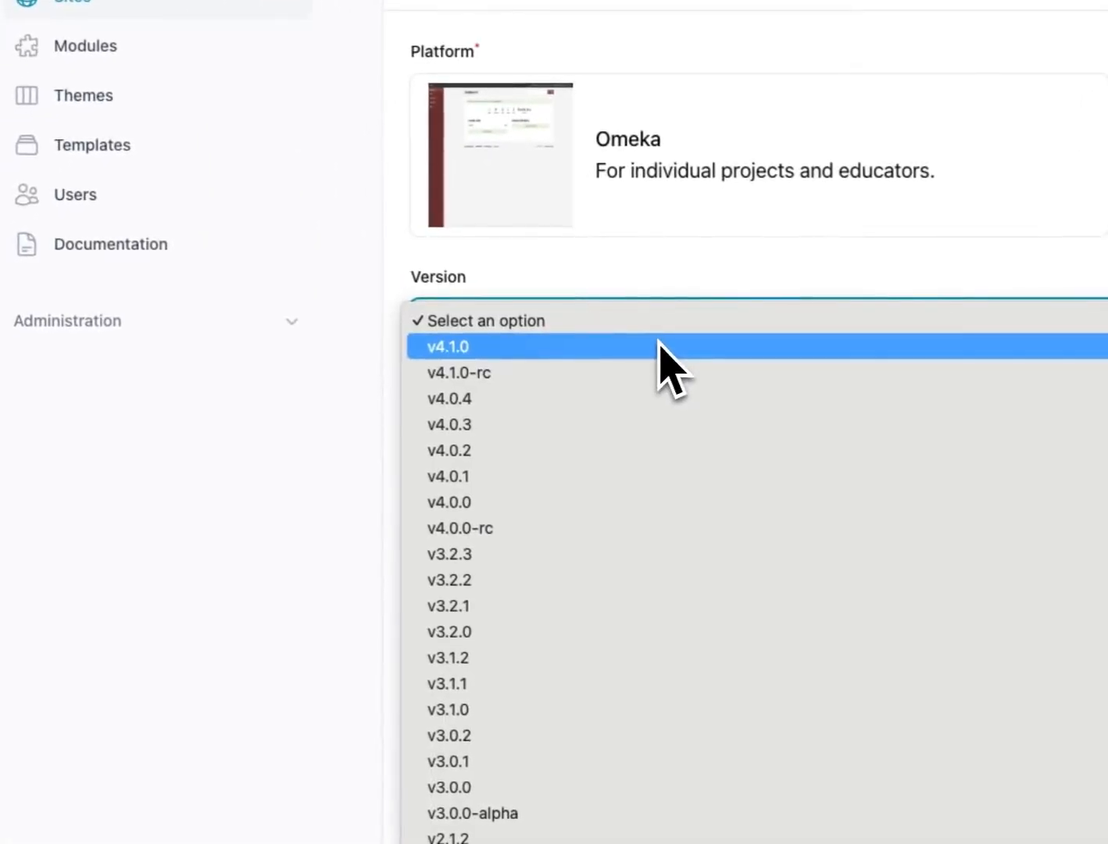
left_click(615, 352)
left_click(558, 423)
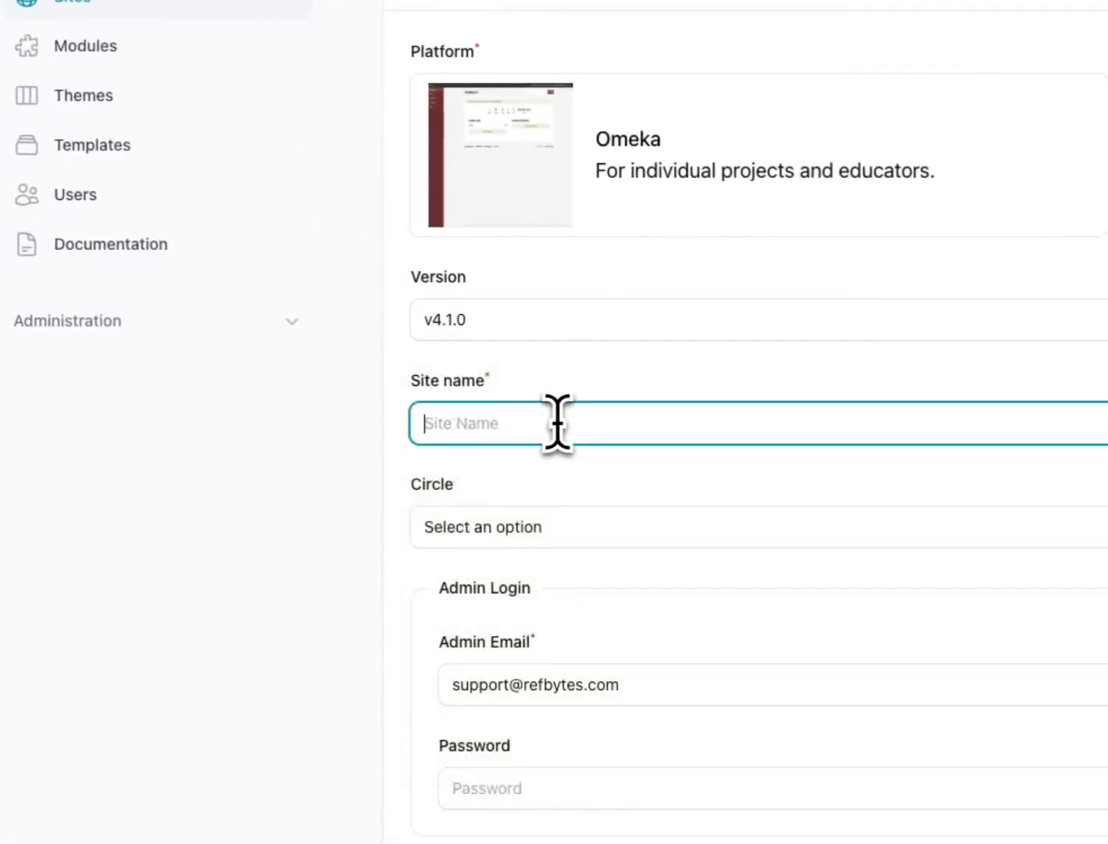
type("Omeka Test")
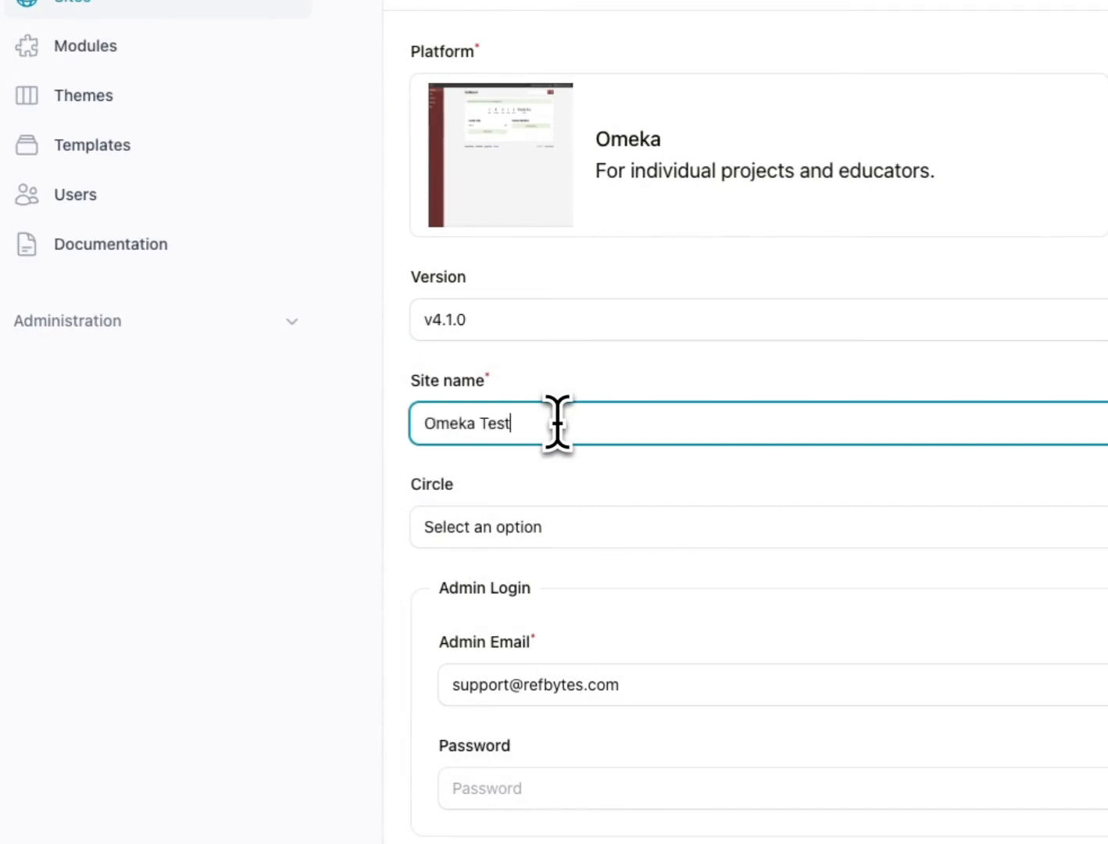
left_click(535, 529)
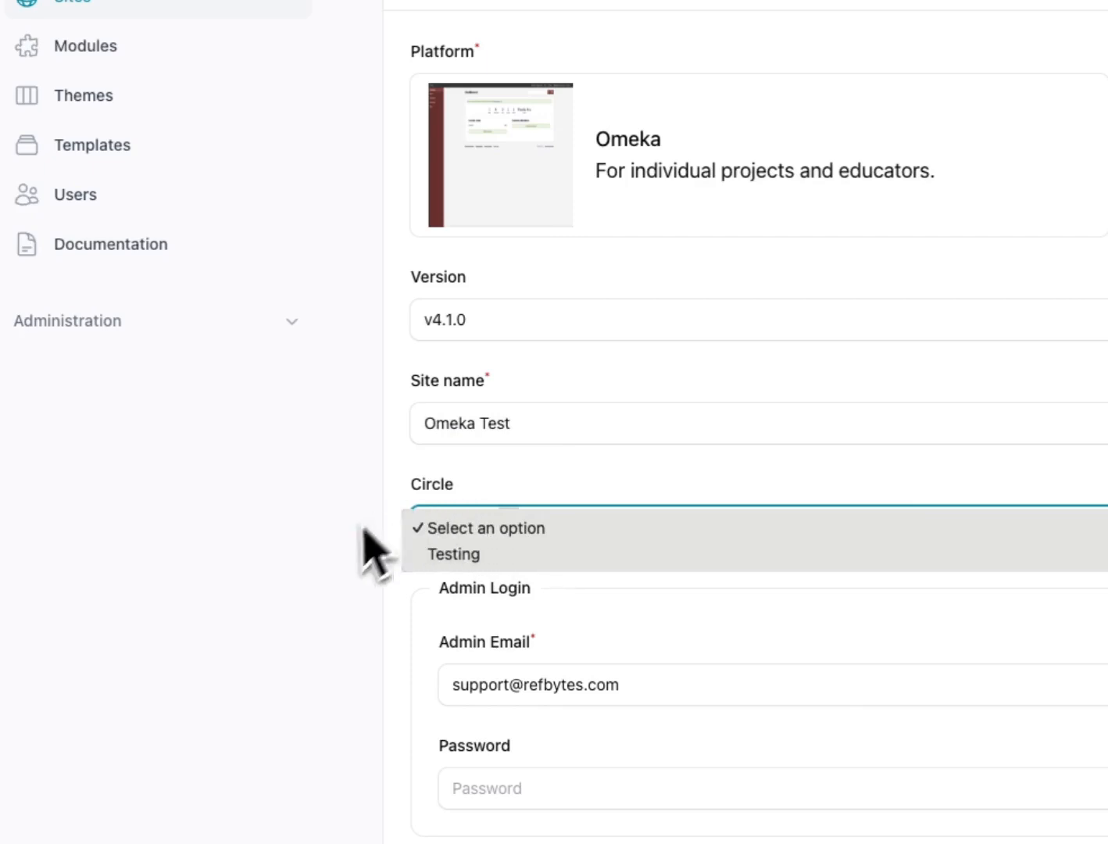
left_click(463, 527)
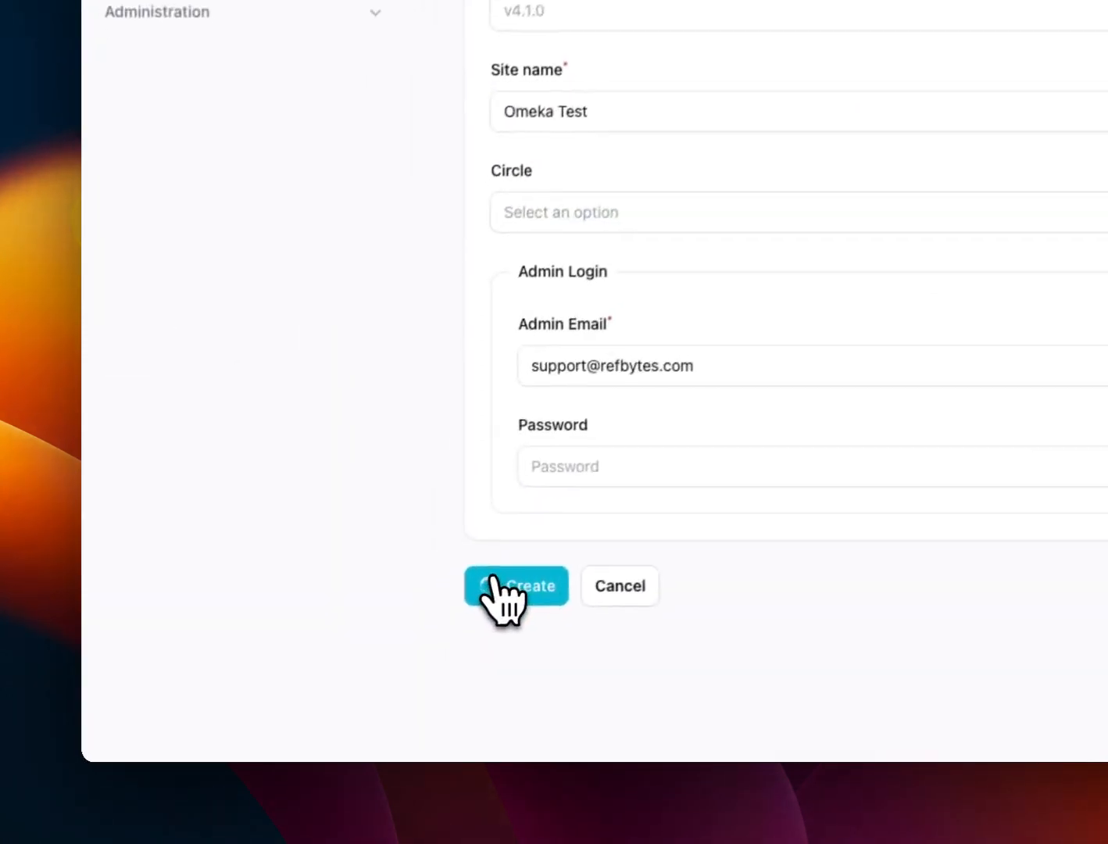
left_click(507, 579)
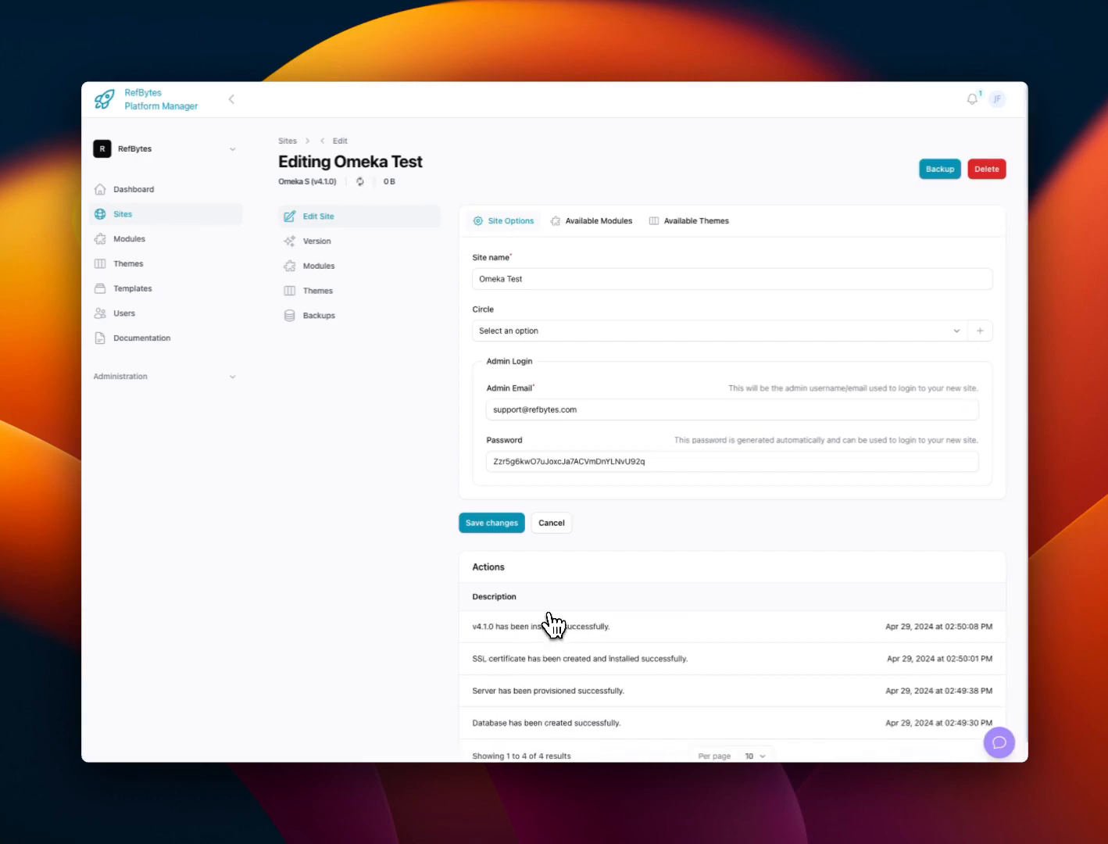
Review the Omeka Test site's setup actions and look at its public site
scroll(554, 625, "down", 1)
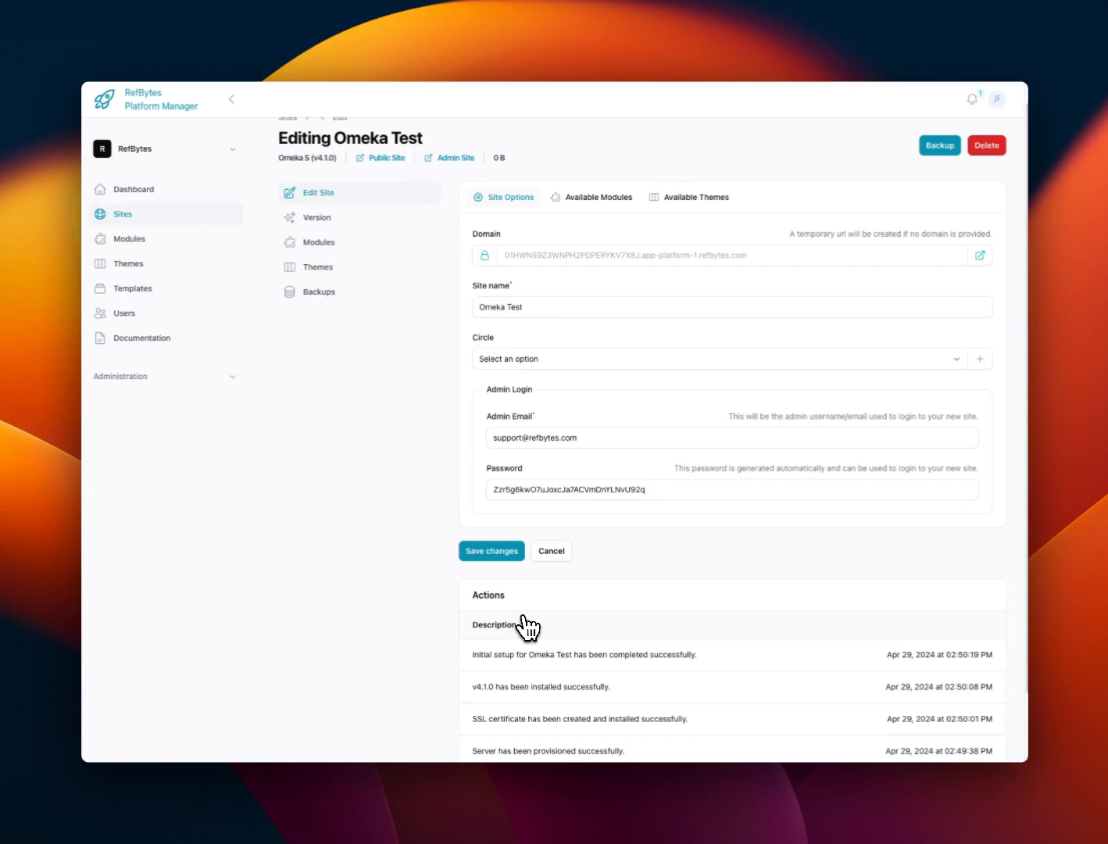
scroll(434, 328, "up", 1)
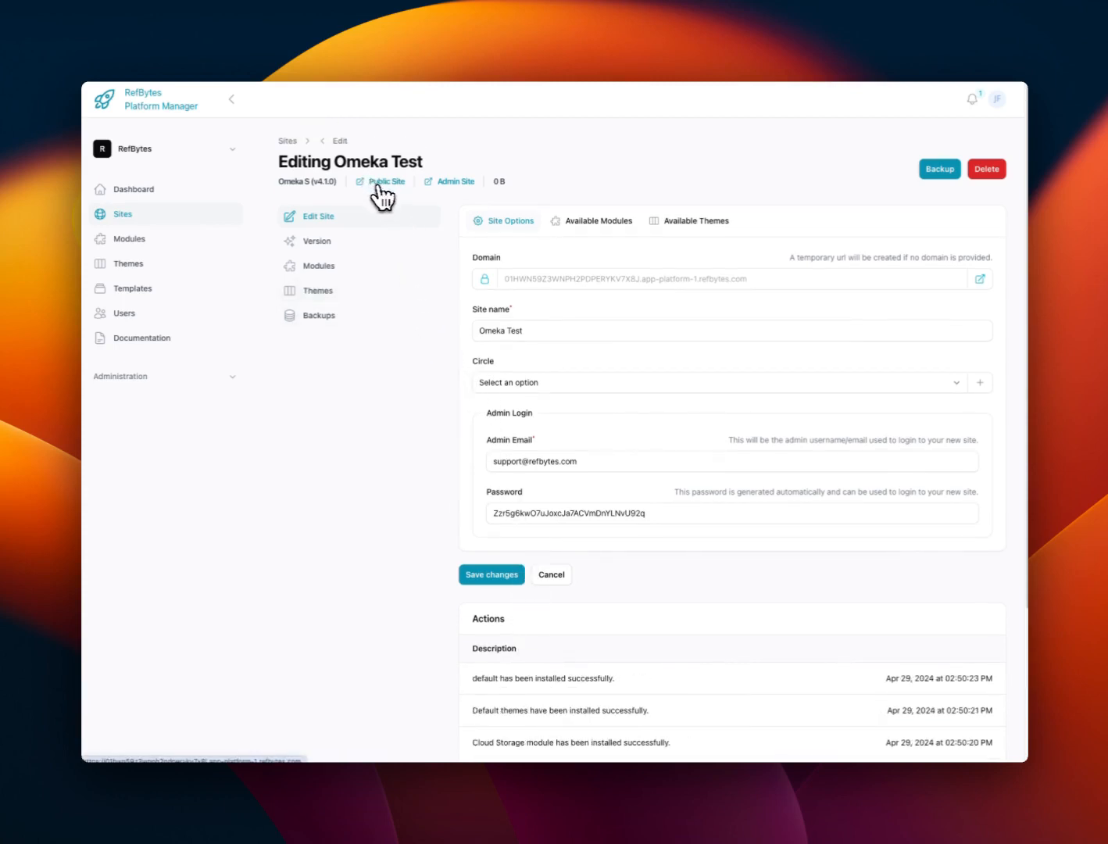
left_click(383, 182)
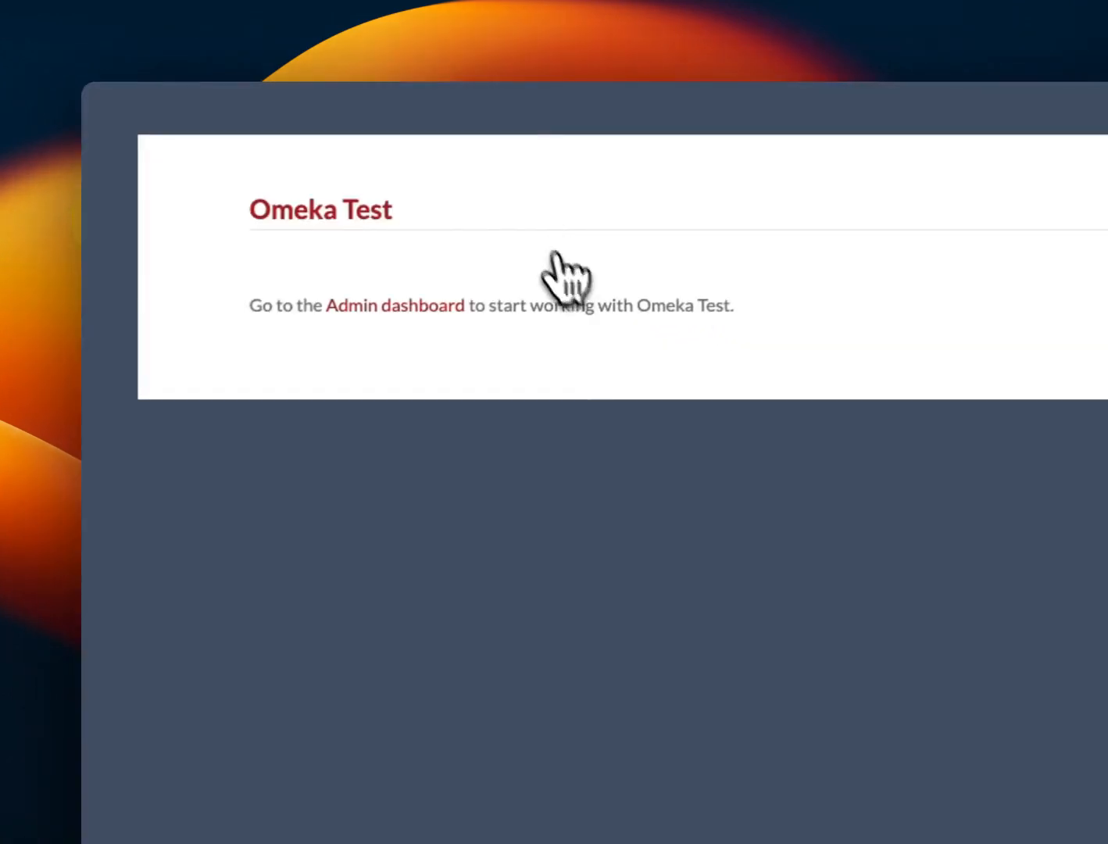
left_click(221, 1)
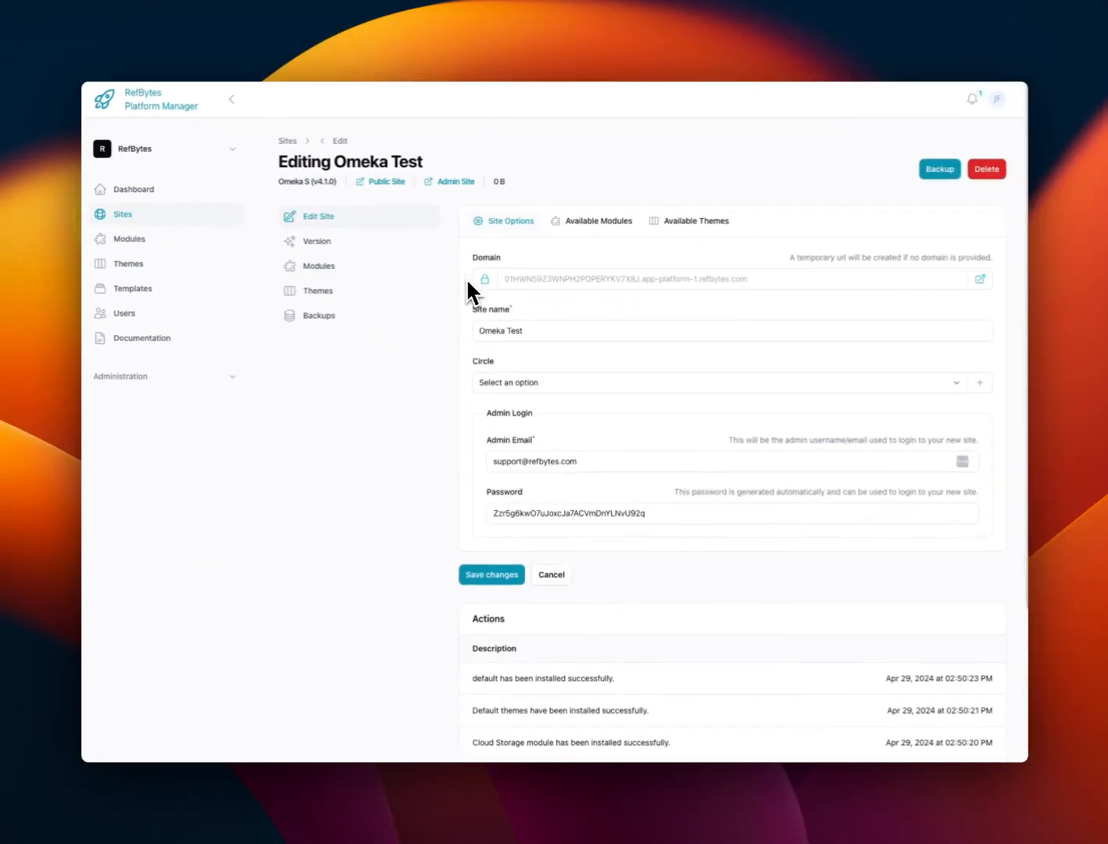
Add the BulkExport, AltText and Guest modules to the Omeka Test site and save the changes
left_click(594, 226)
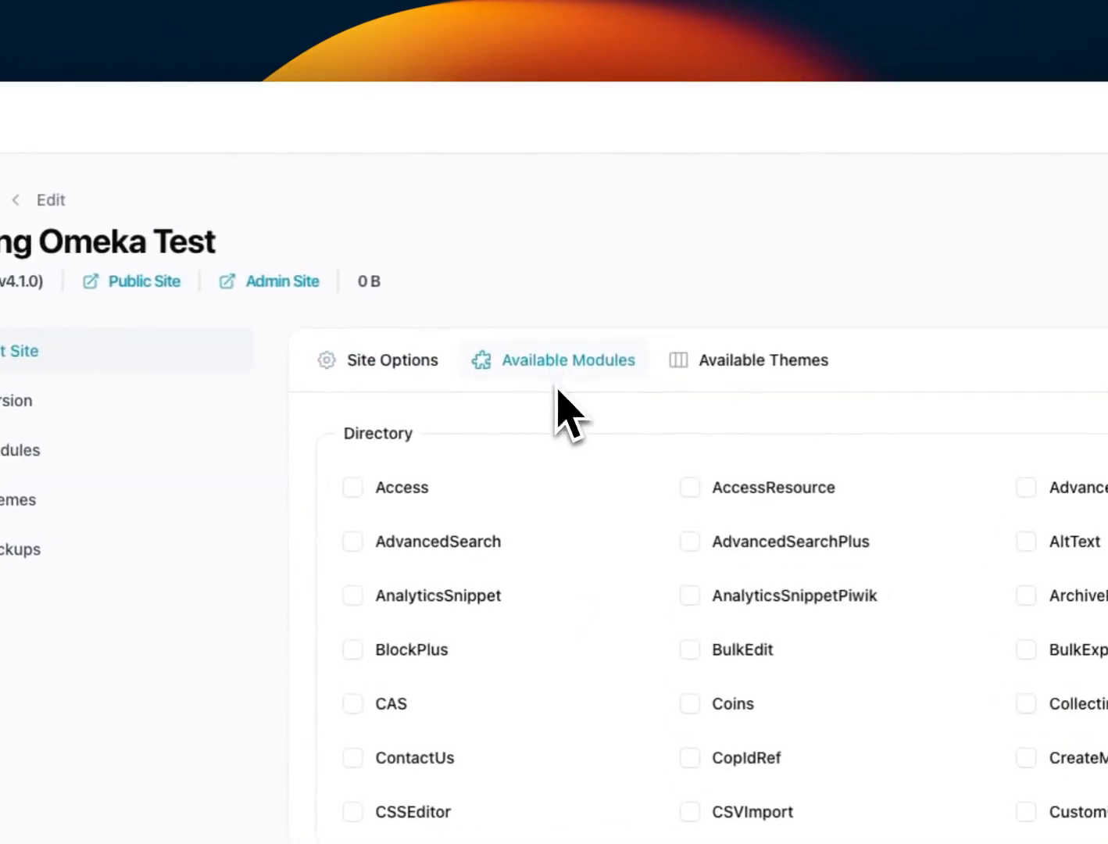
scroll(567, 416, "down", 1)
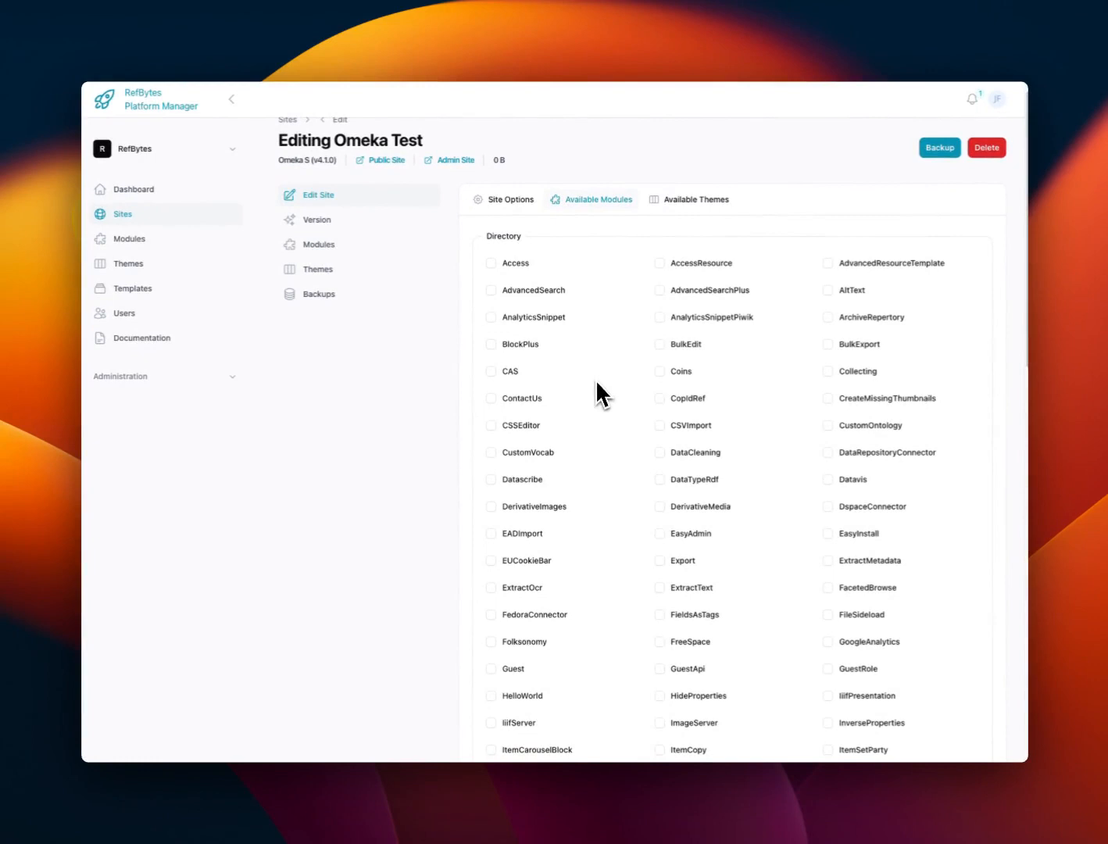
scroll(591, 387, "down", 1)
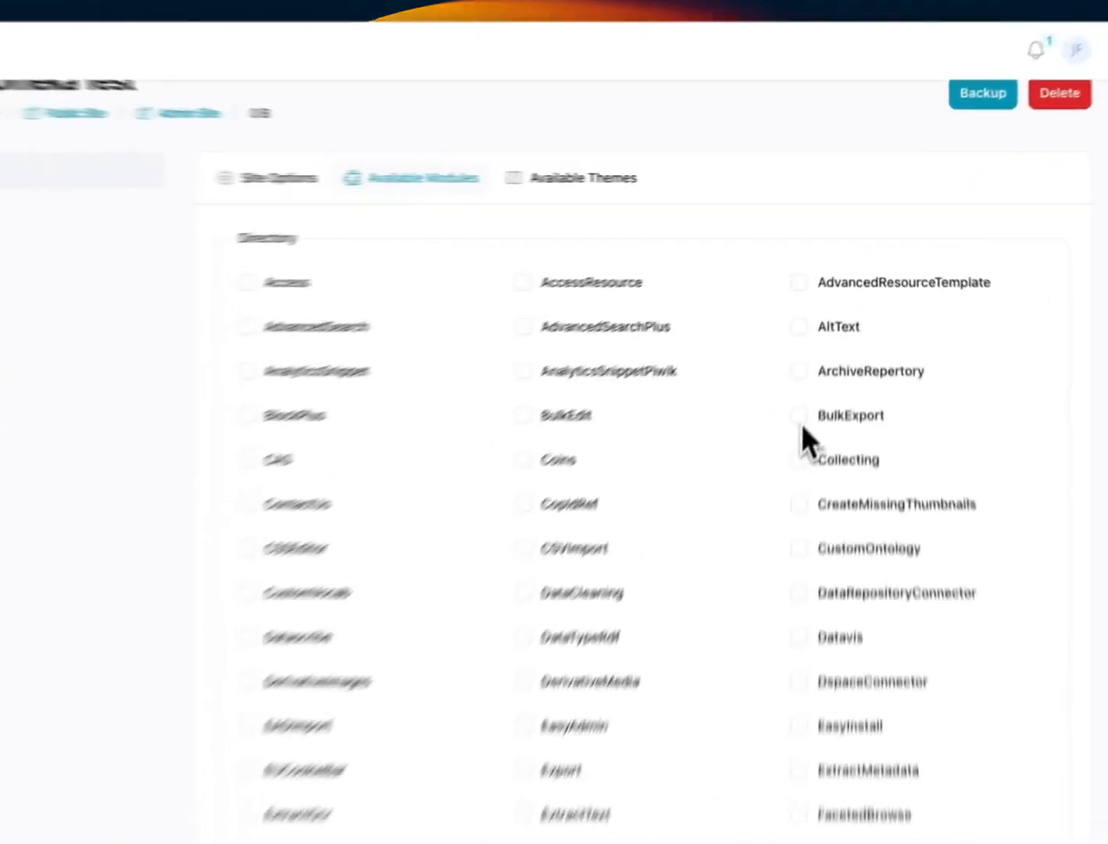
left_click(828, 322)
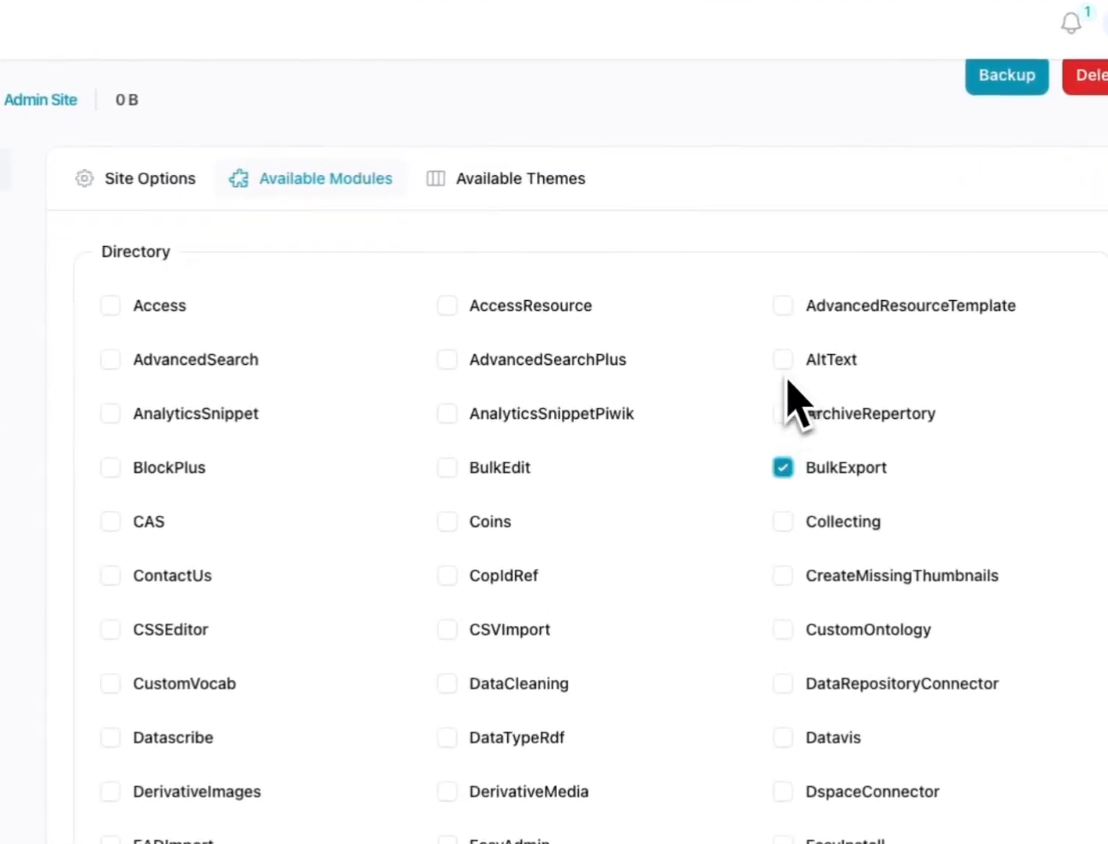
left_click(784, 361)
scroll(368, 387, "down", 5)
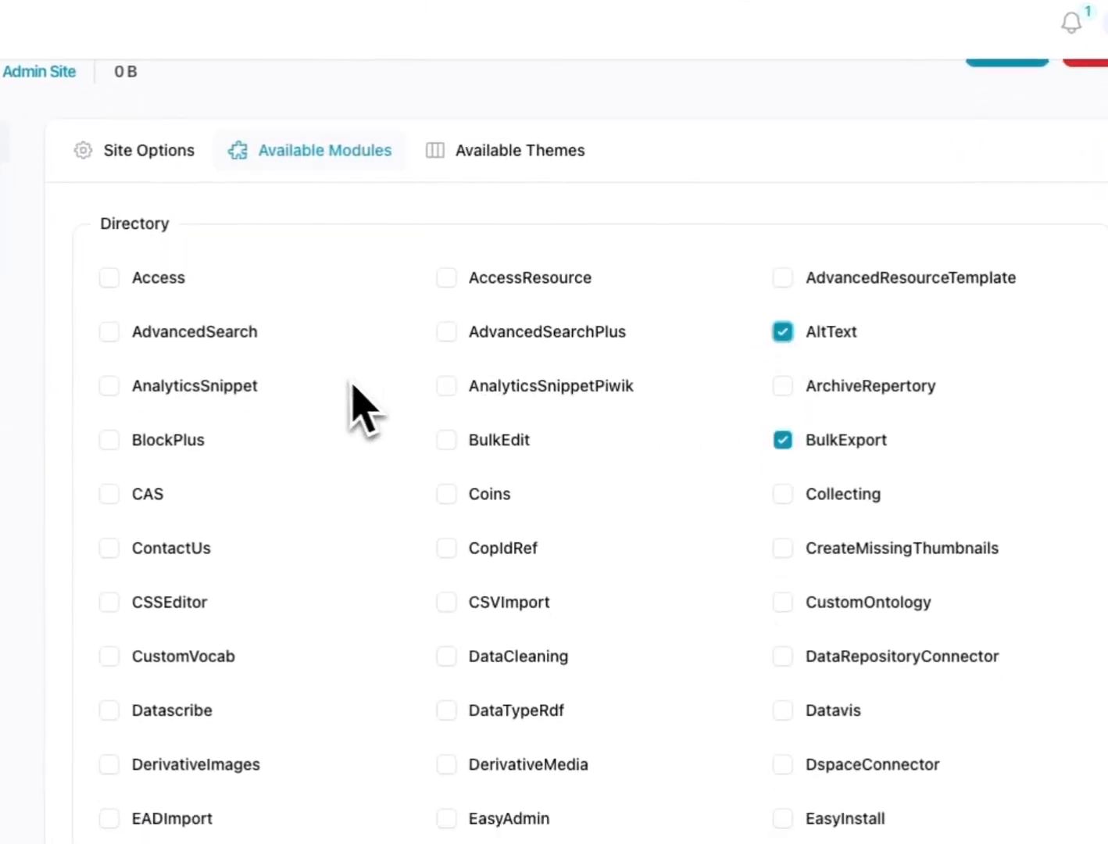
left_click(472, 695)
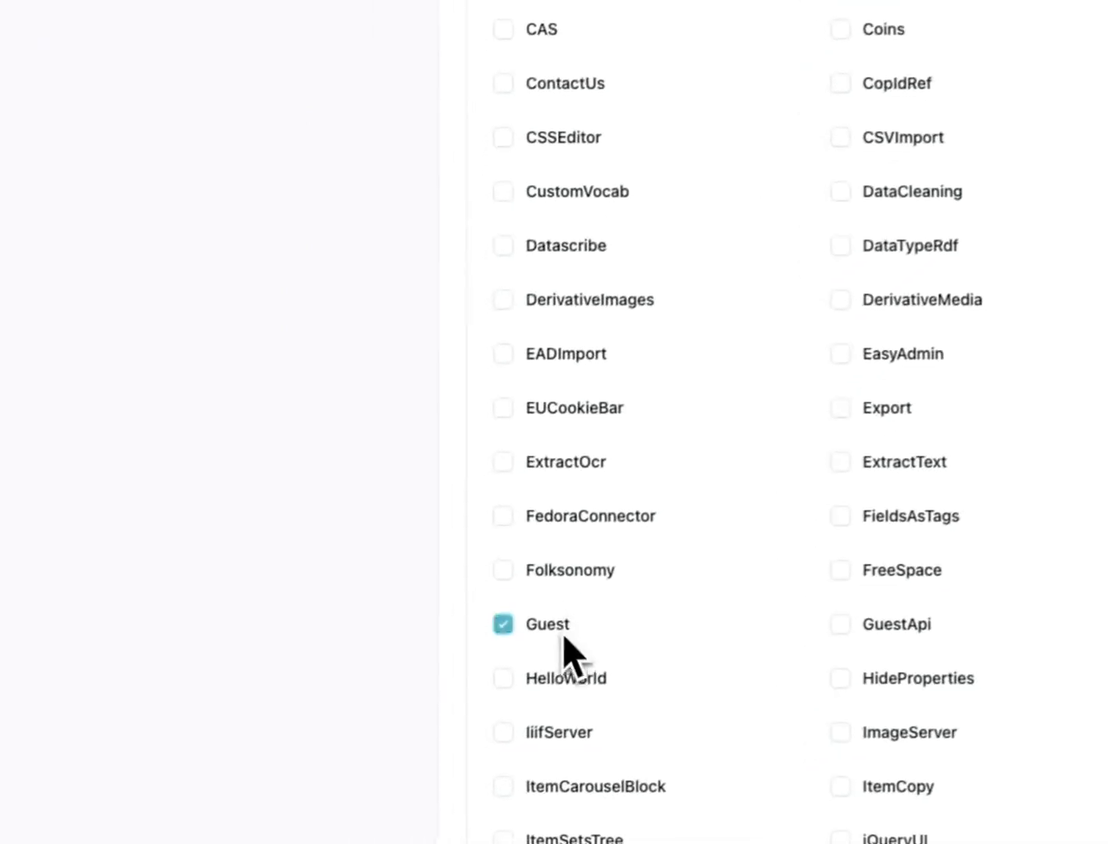
scroll(473, 671, "down", 15)
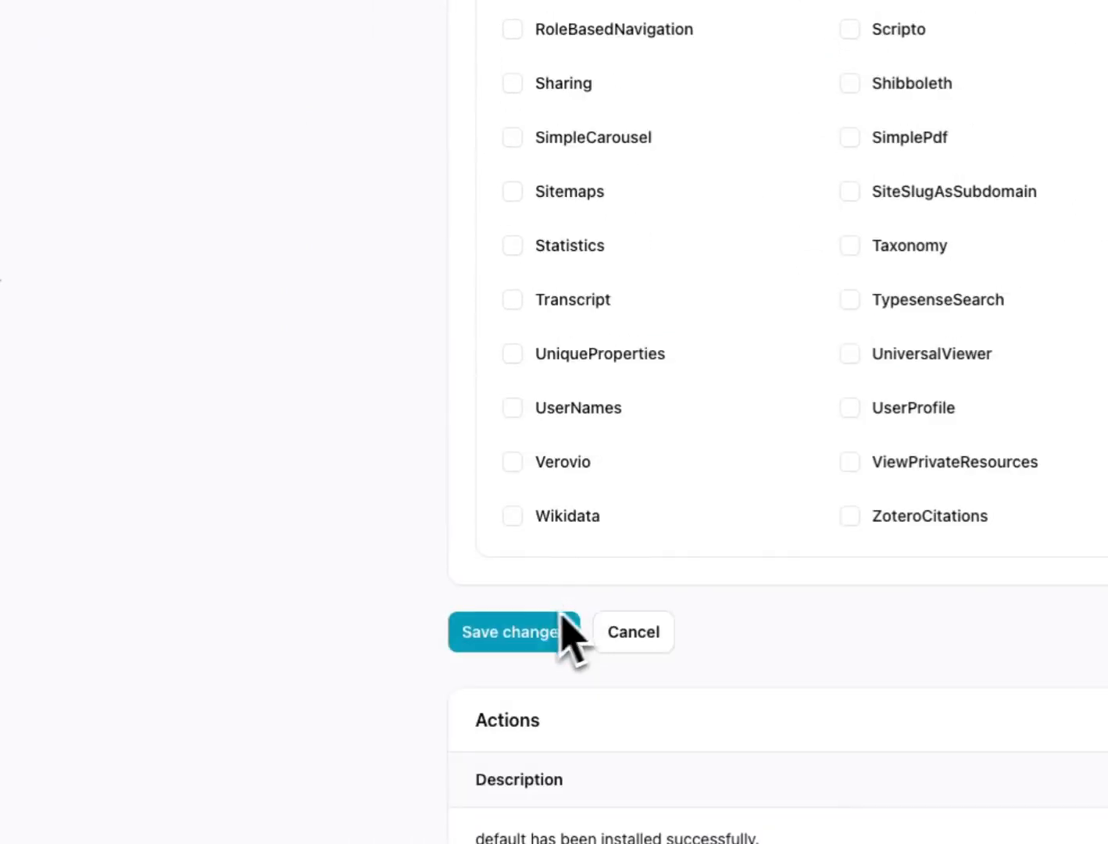
left_click(517, 638)
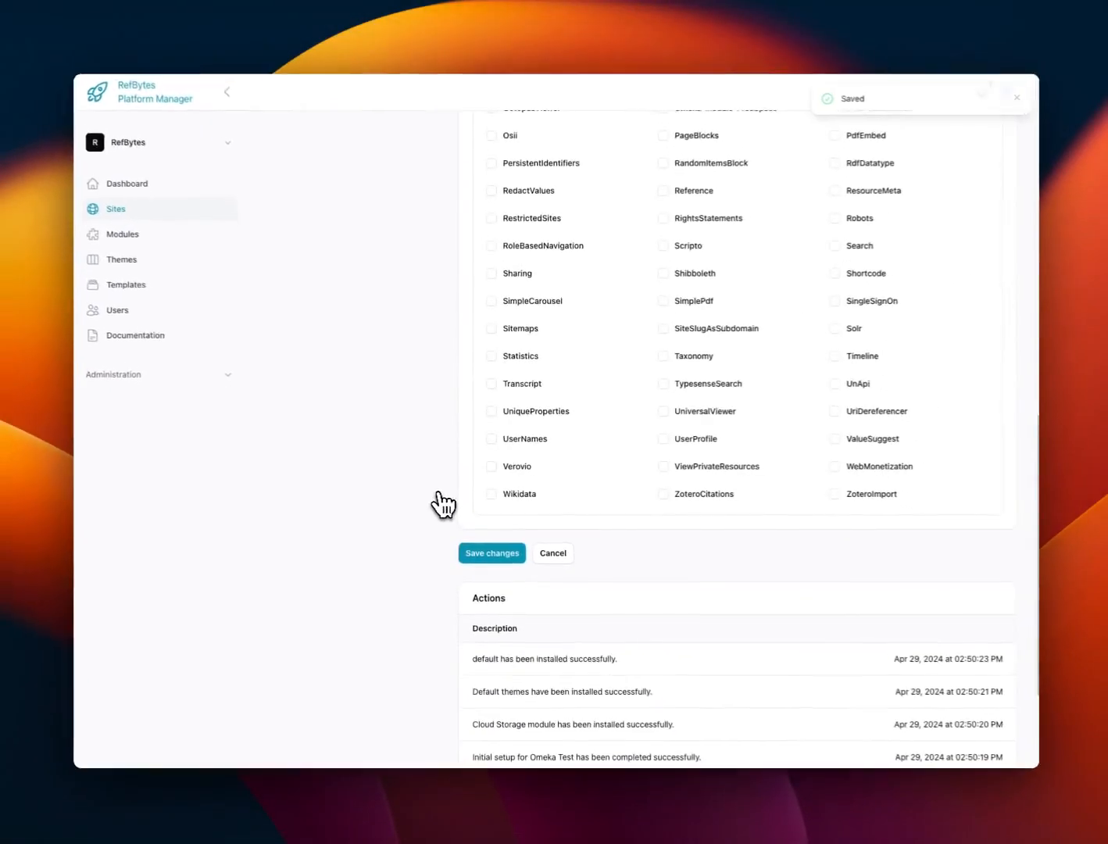
Examine the Omeka Test site's installed modules and the versions offered for BulkExport
scroll(444, 504, "up", 8)
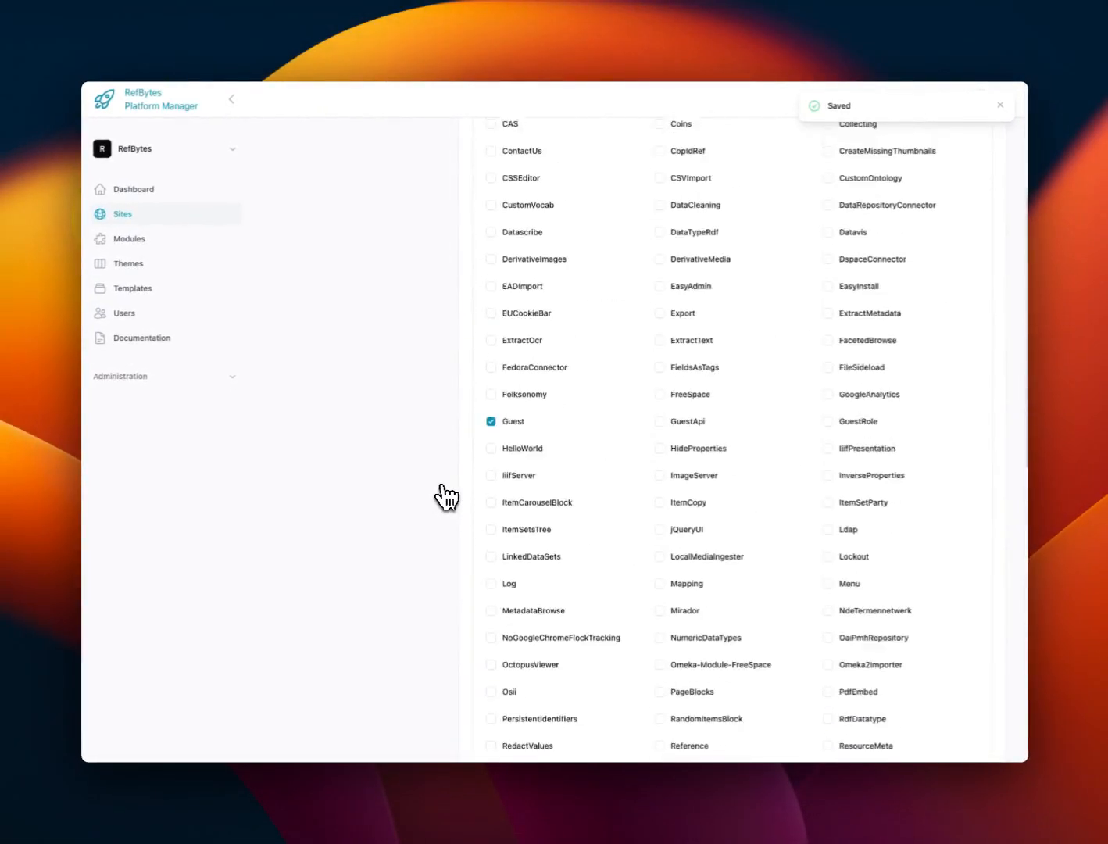
scroll(443, 498, "up", 4)
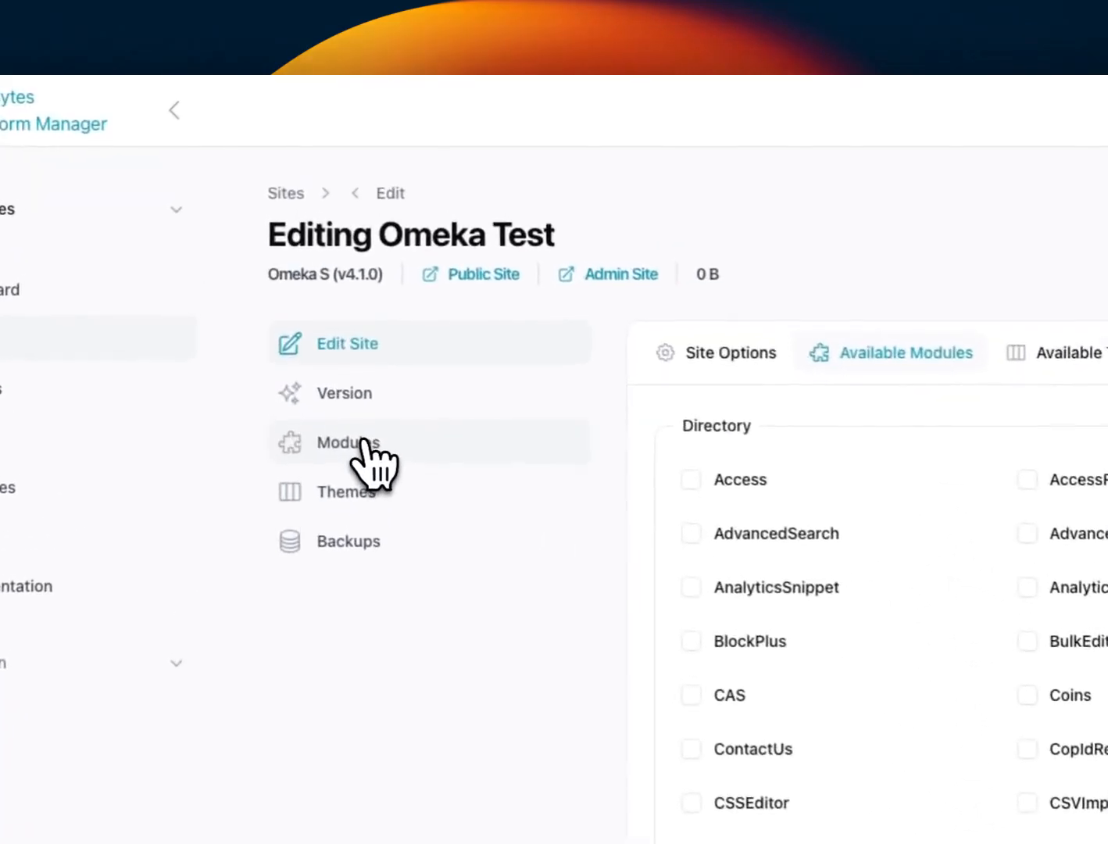
left_click(363, 443)
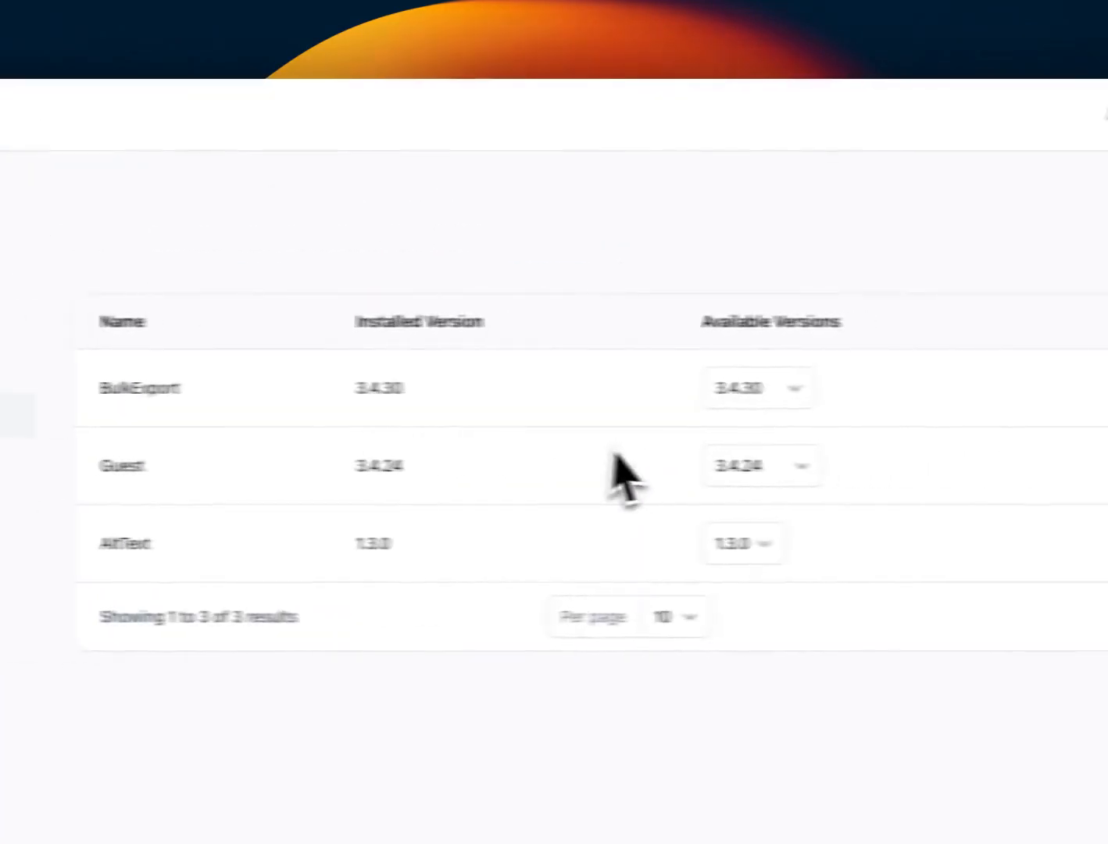
left_click(698, 402)
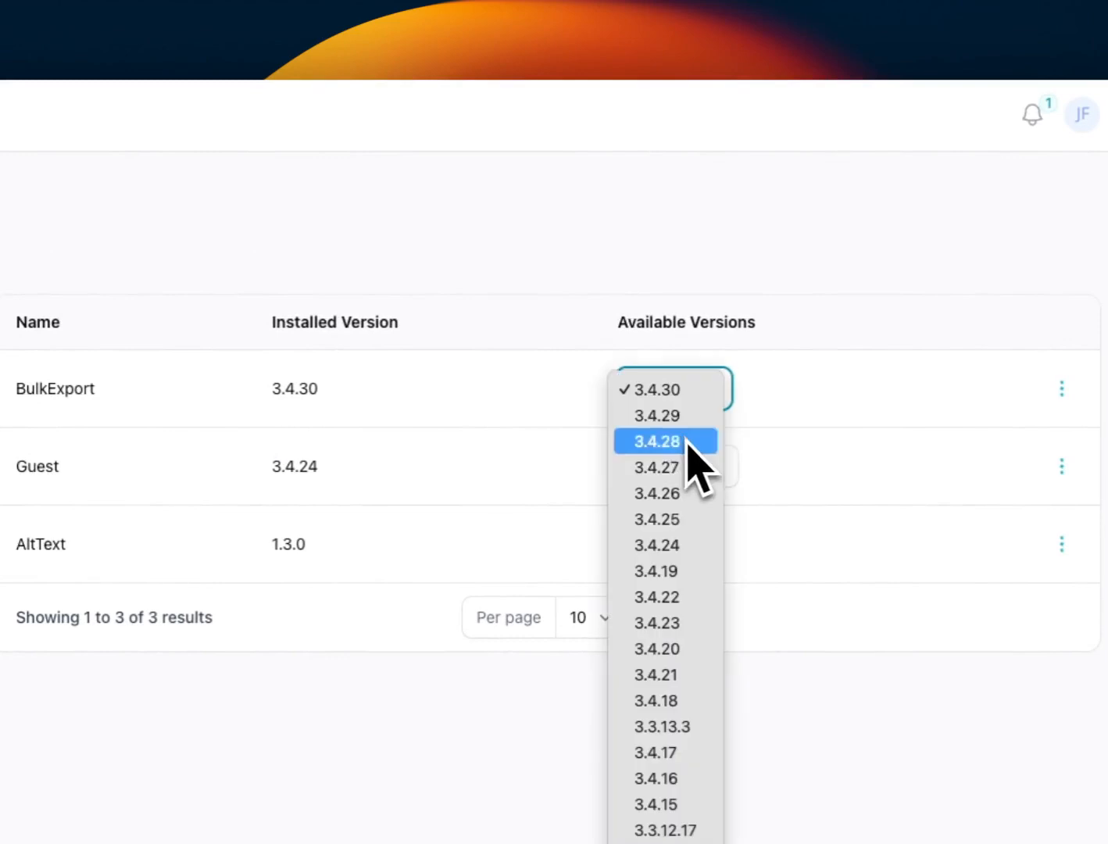
left_click(782, 389)
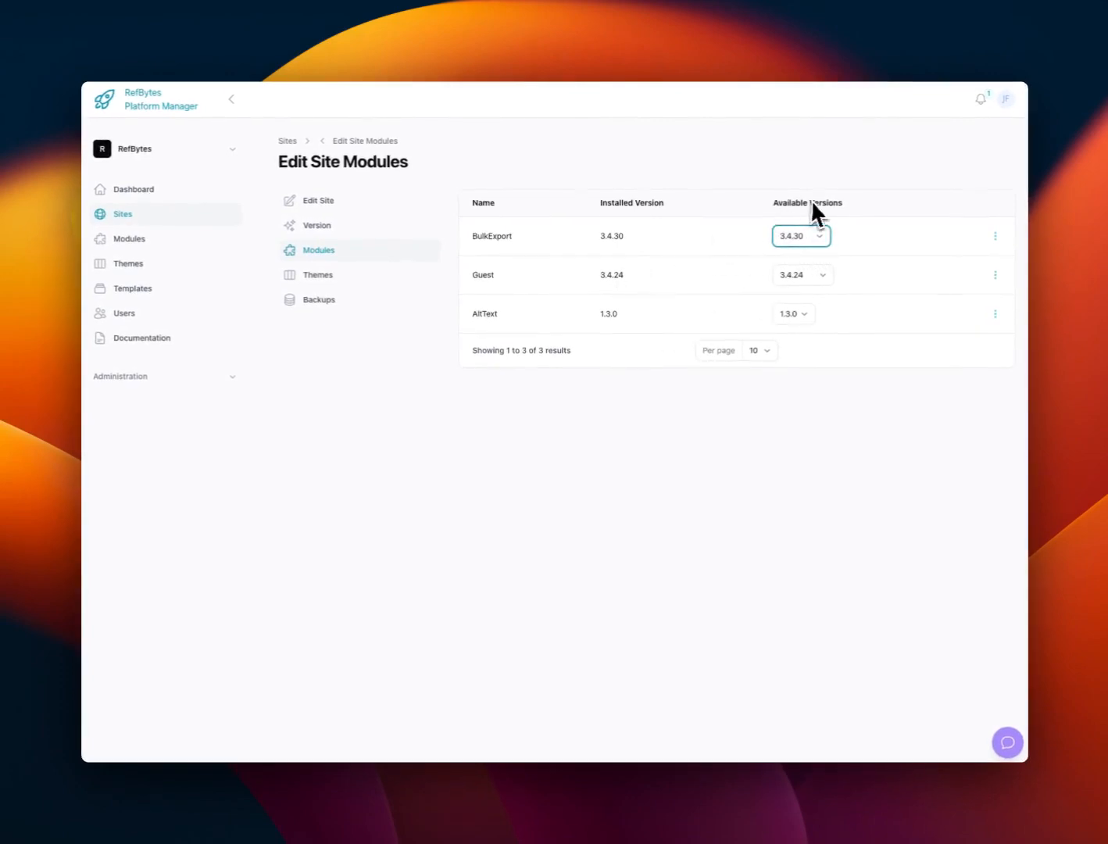
Downgrade the Omeka Test site's BulkExport module to version 3.4.29 and return it to version 3.4.30
left_click(807, 242)
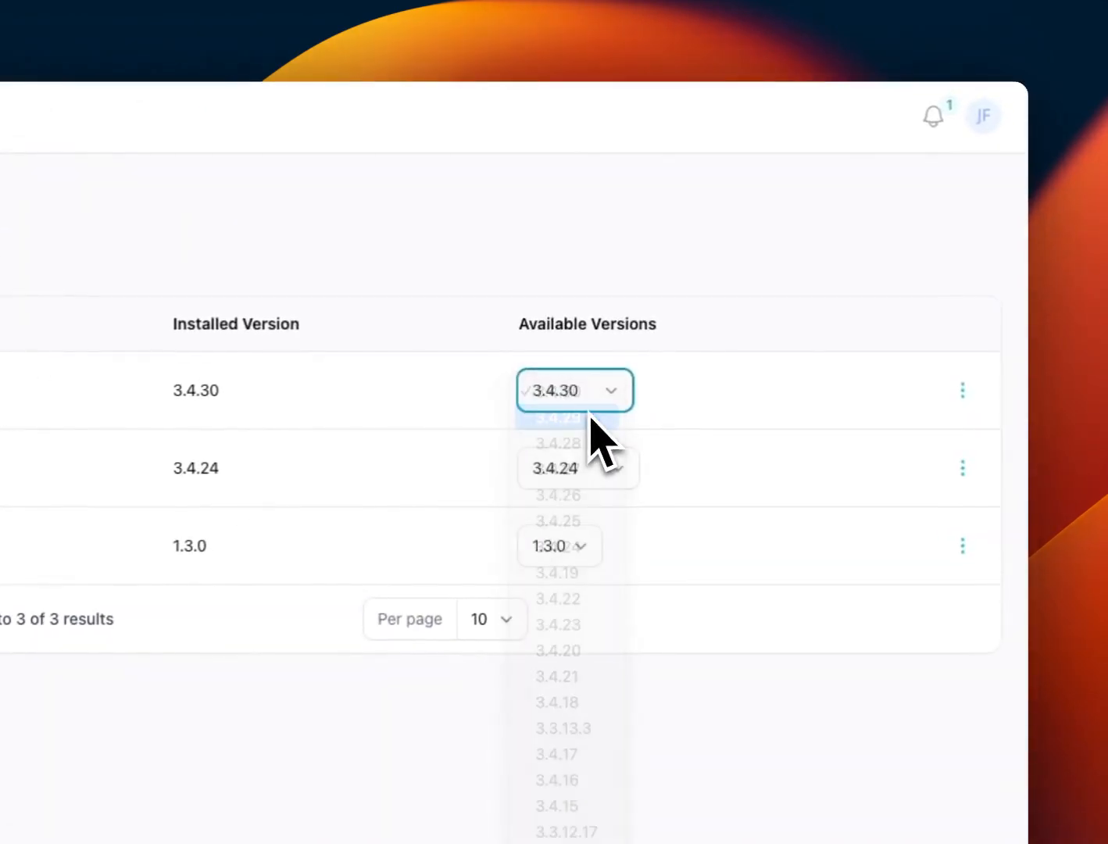
left_click(591, 418)
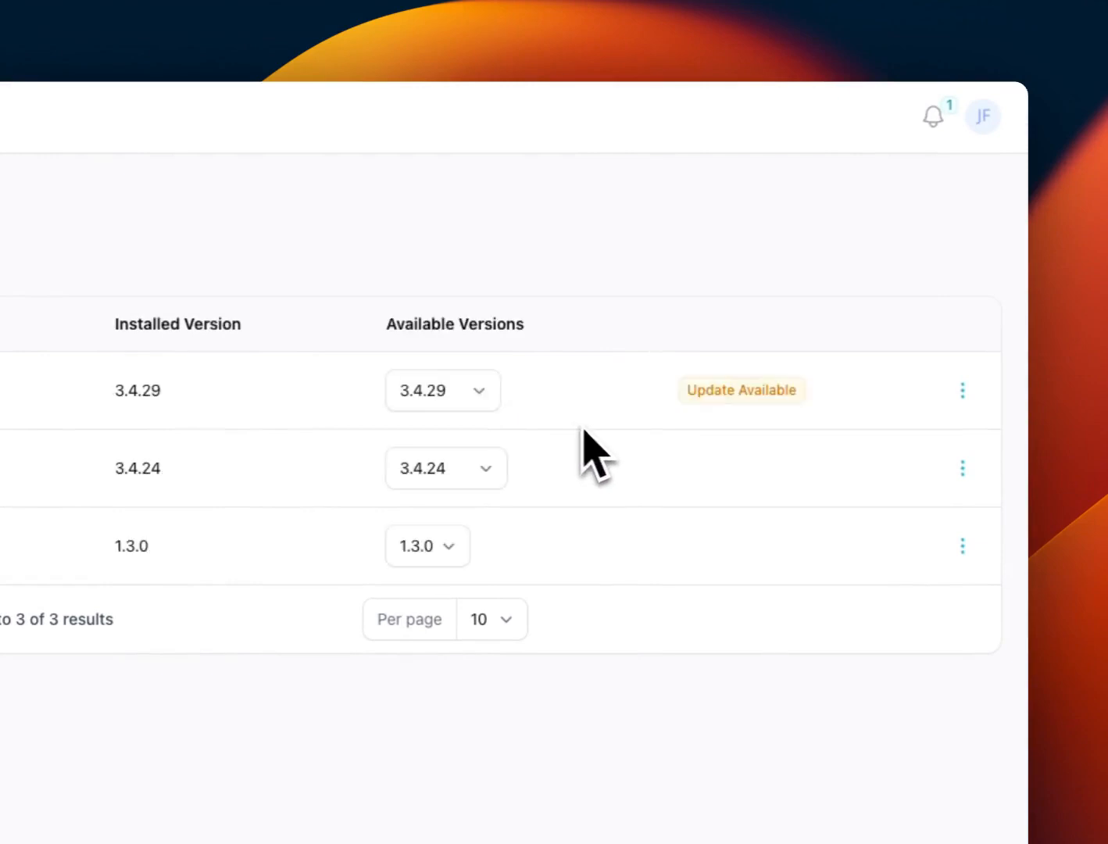
left_click(484, 385)
left_click(476, 372)
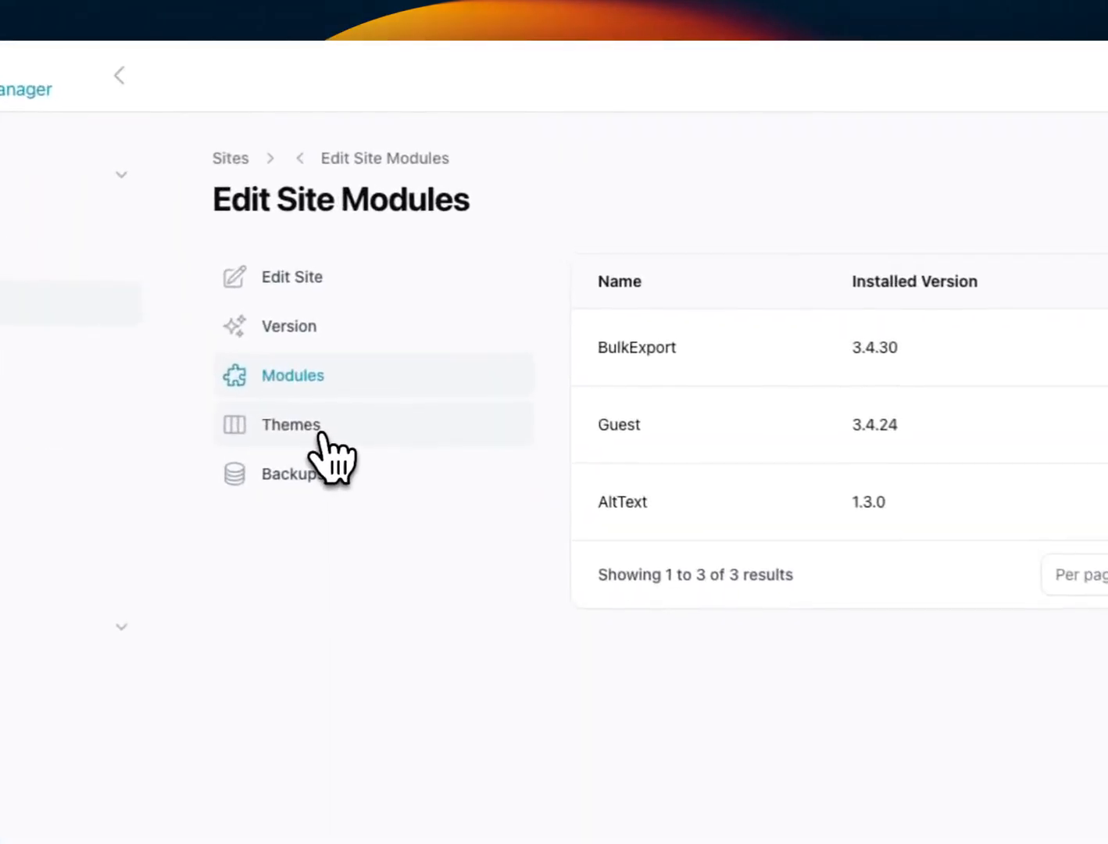
Check the Omeka Test site's themes and create a backup of the site
left_click(321, 434)
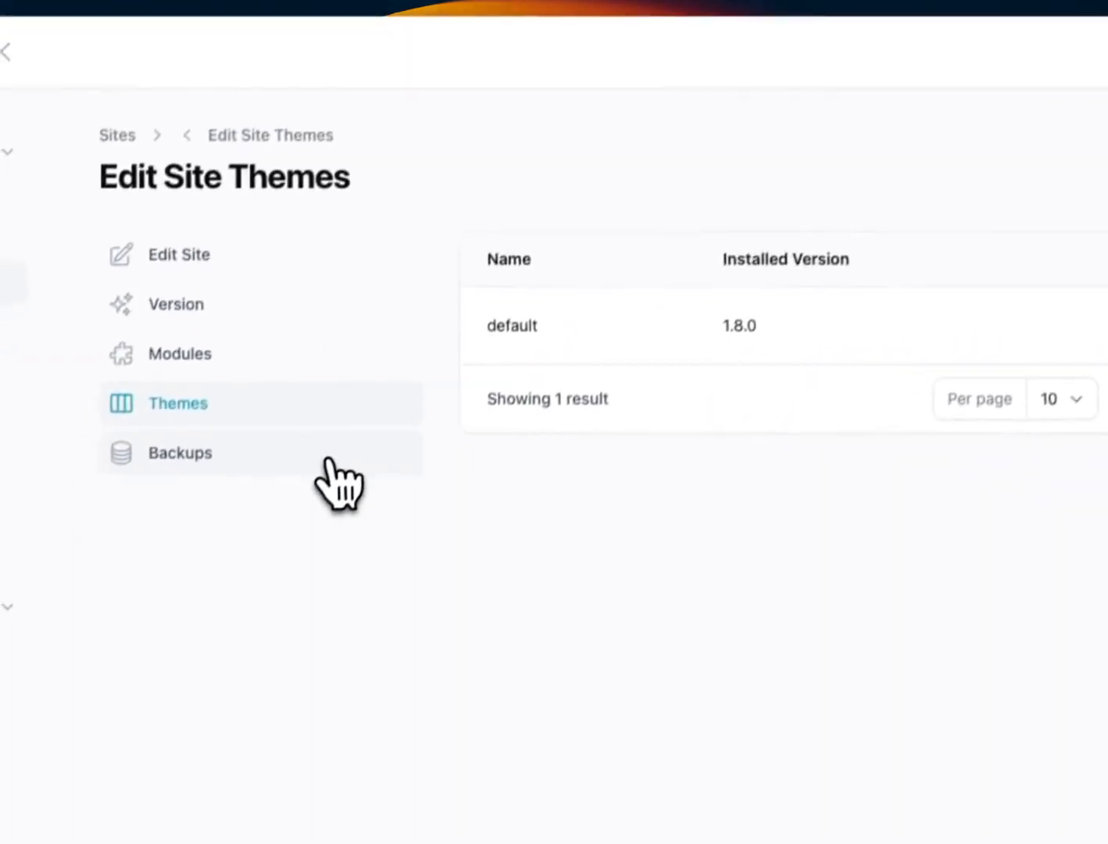
left_click(328, 461)
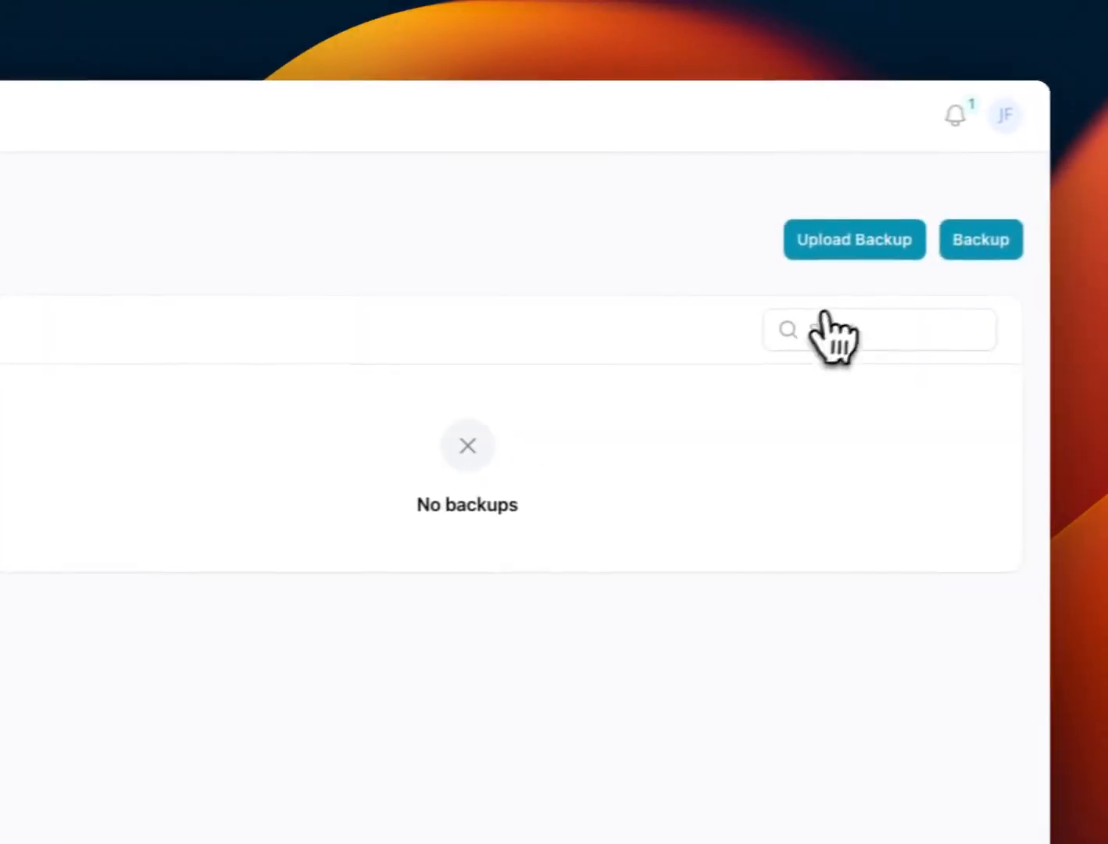
left_click(983, 239)
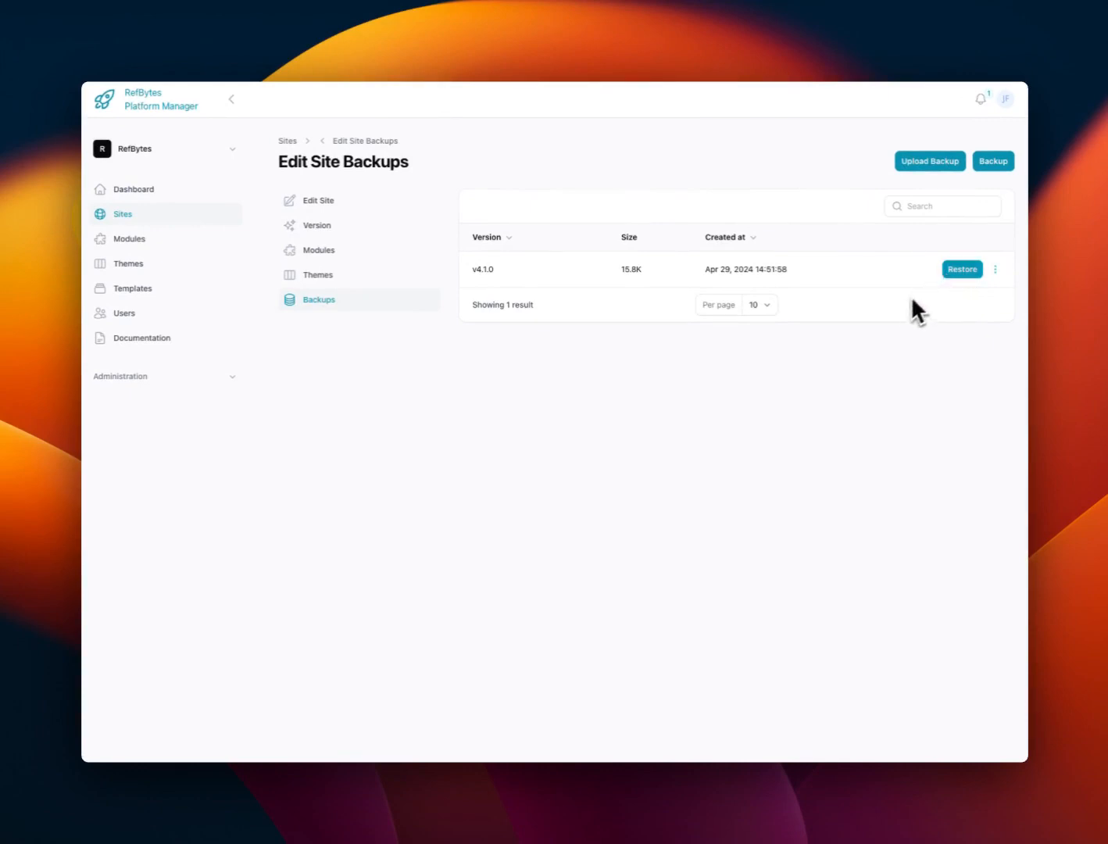
Restore the Omeka Test site from its v4.1.0 backup, with the option to reinstall version v4.1.0 of Omeka S enabled
left_click(977, 271)
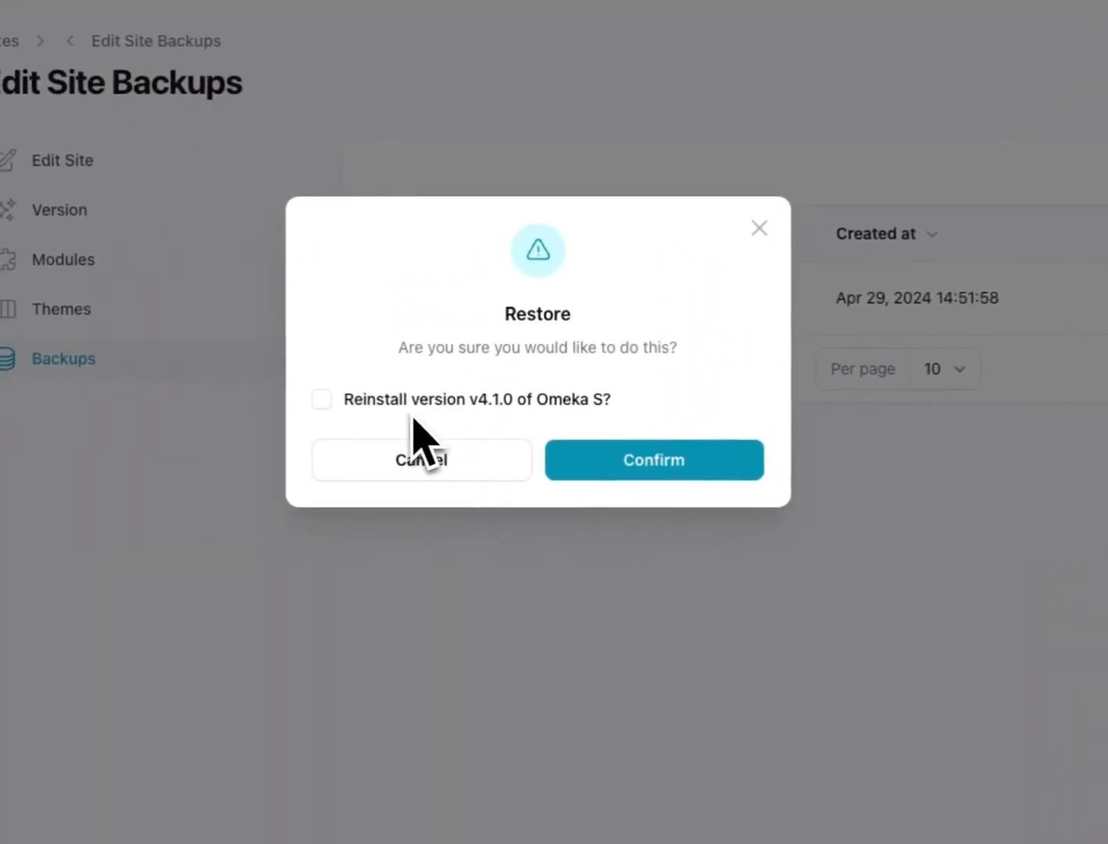
left_click(323, 401)
left_click(615, 465)
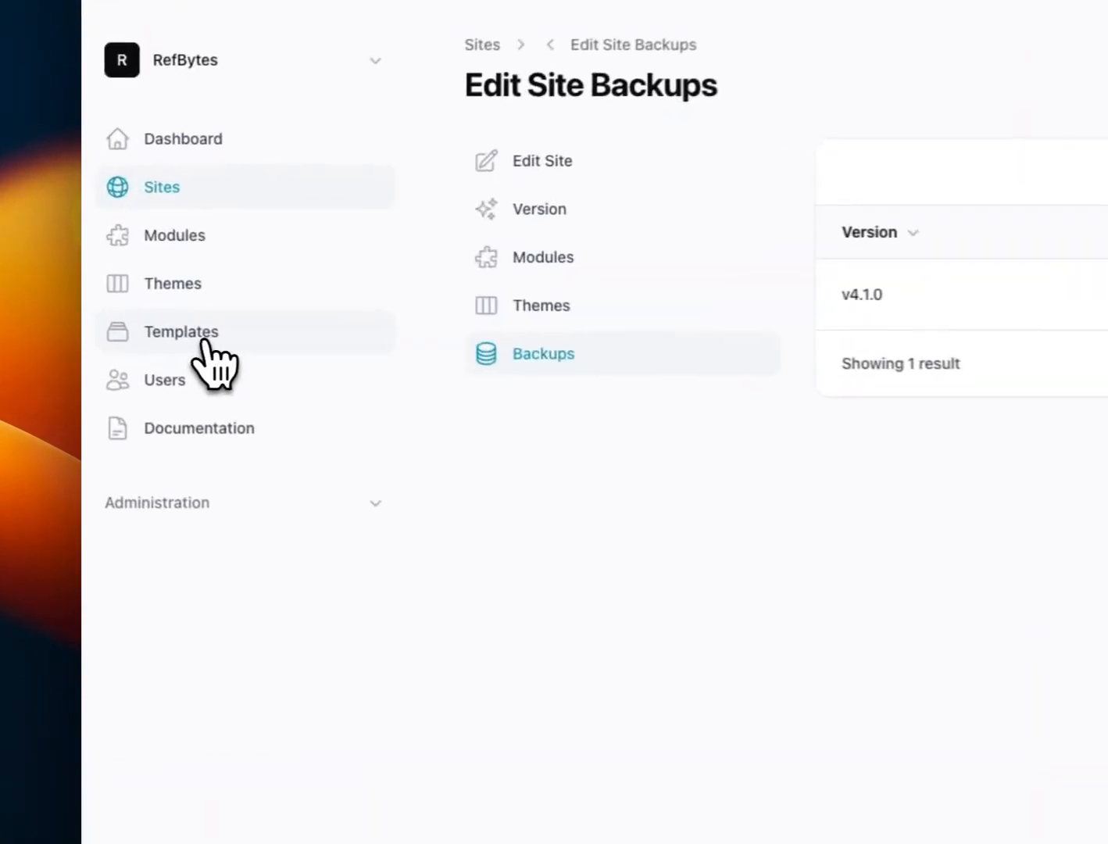
Review the modules and themes included in the Omeka template and leave the template without saving
left_click(206, 342)
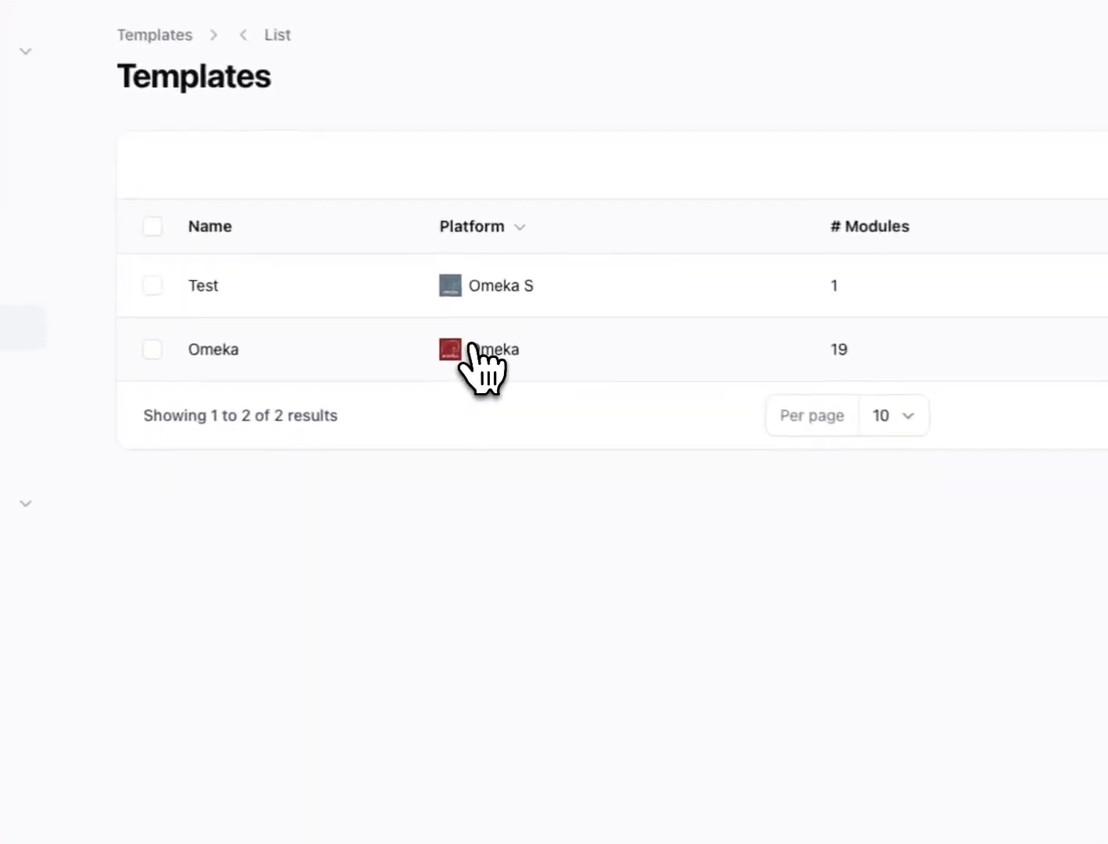
left_click(460, 299)
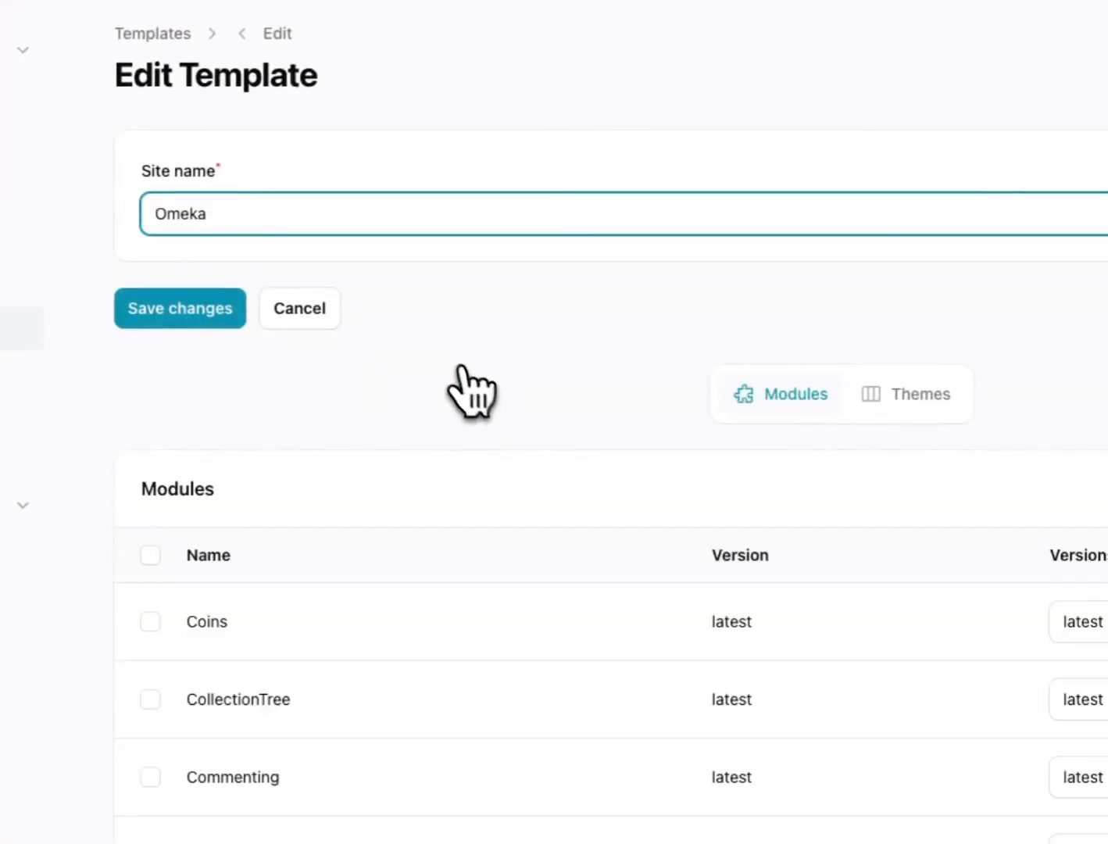
scroll(512, 539, "down", 3)
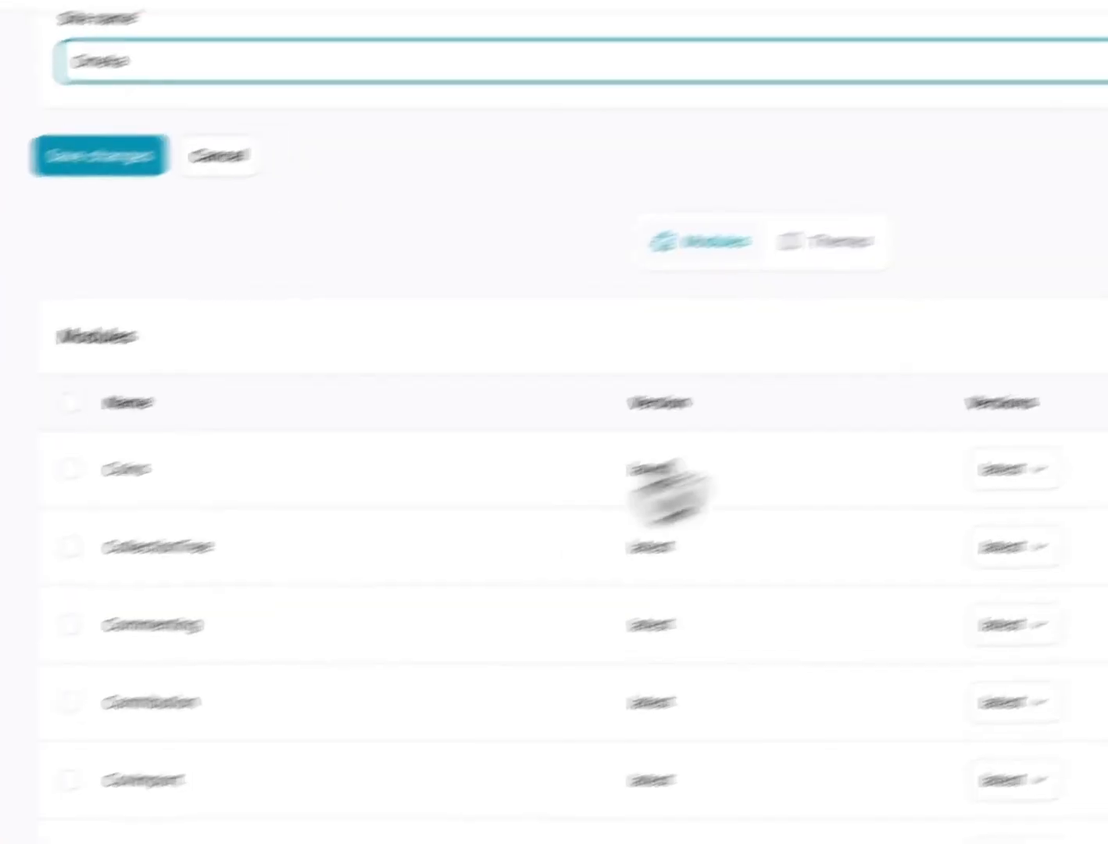
left_click(833, 241)
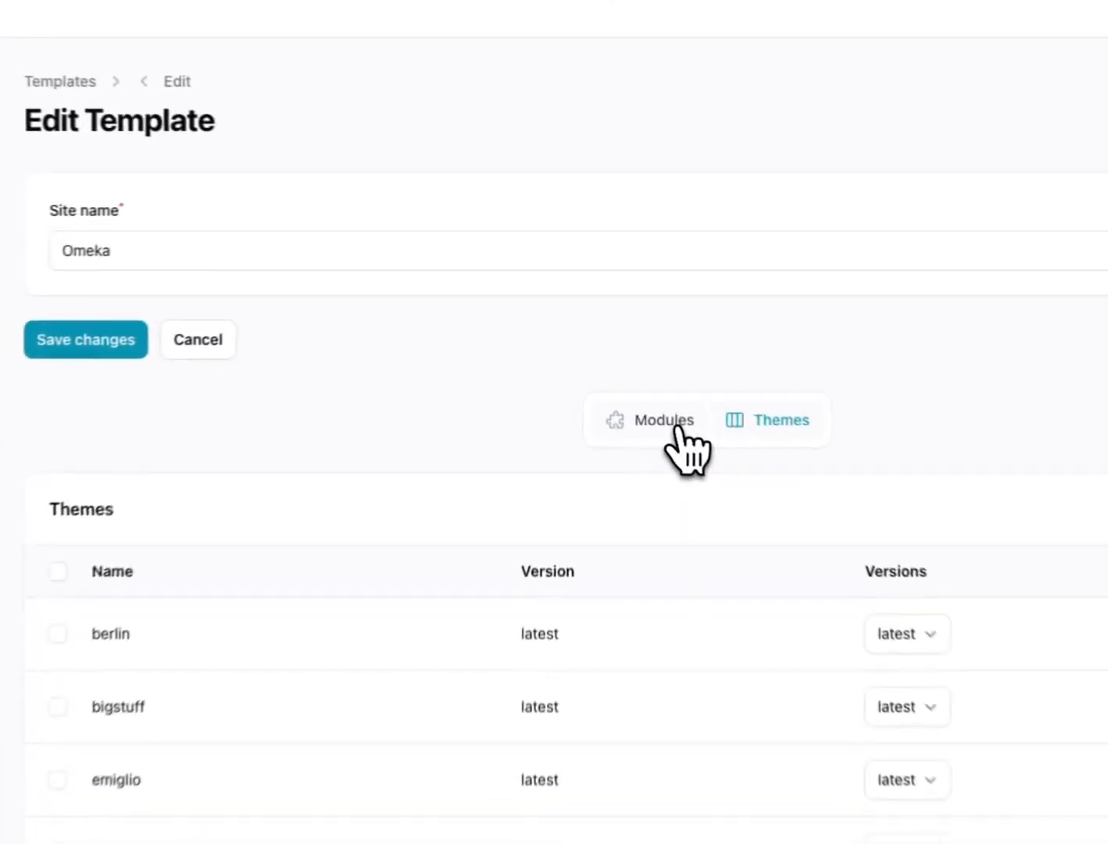
left_click(625, 323)
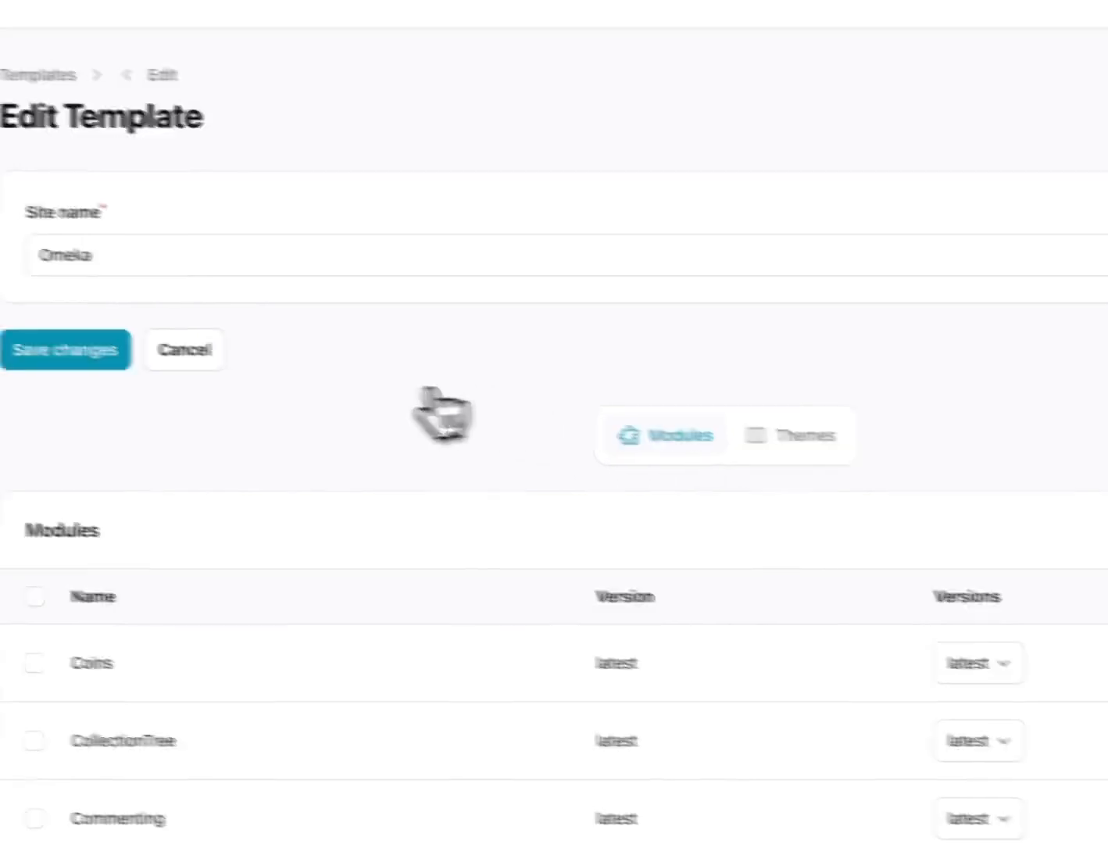
left_click(184, 350)
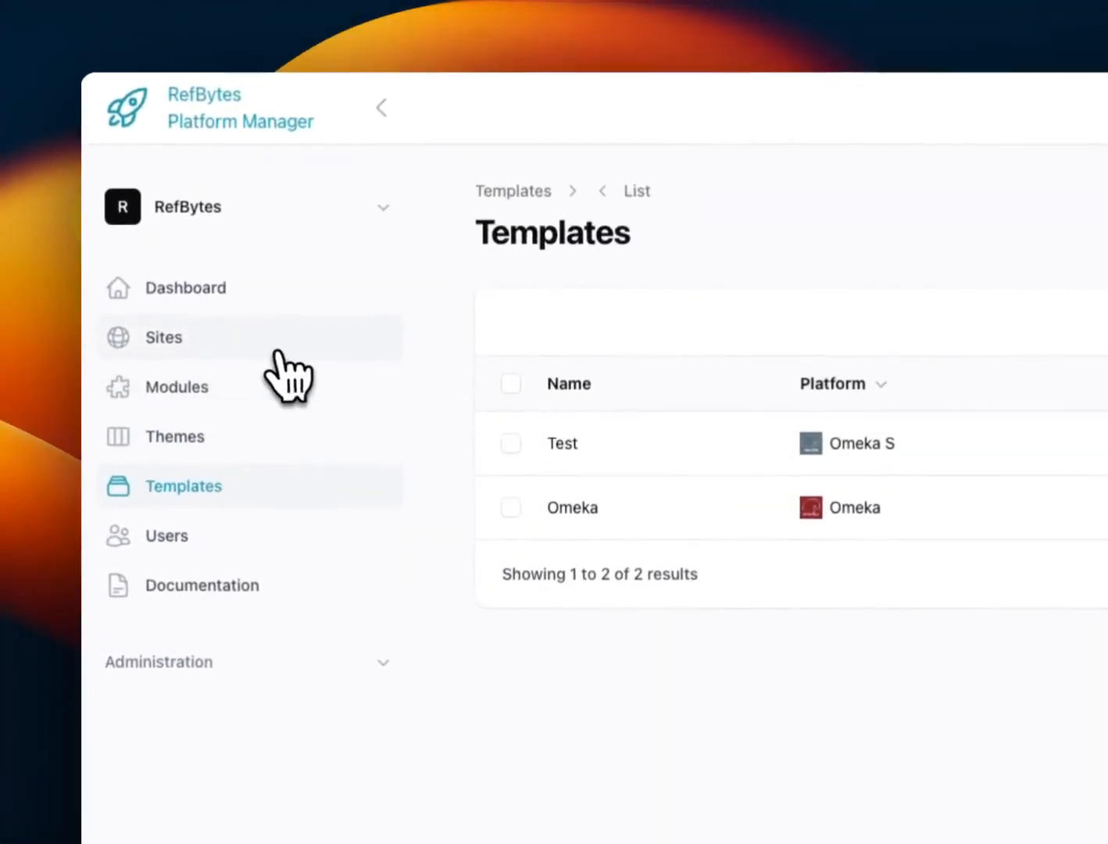
Examine the form for creating a site from the Omeka template, including its circle and admin emails fields, and close it without submitting
left_click(277, 353)
left_click(856, 258)
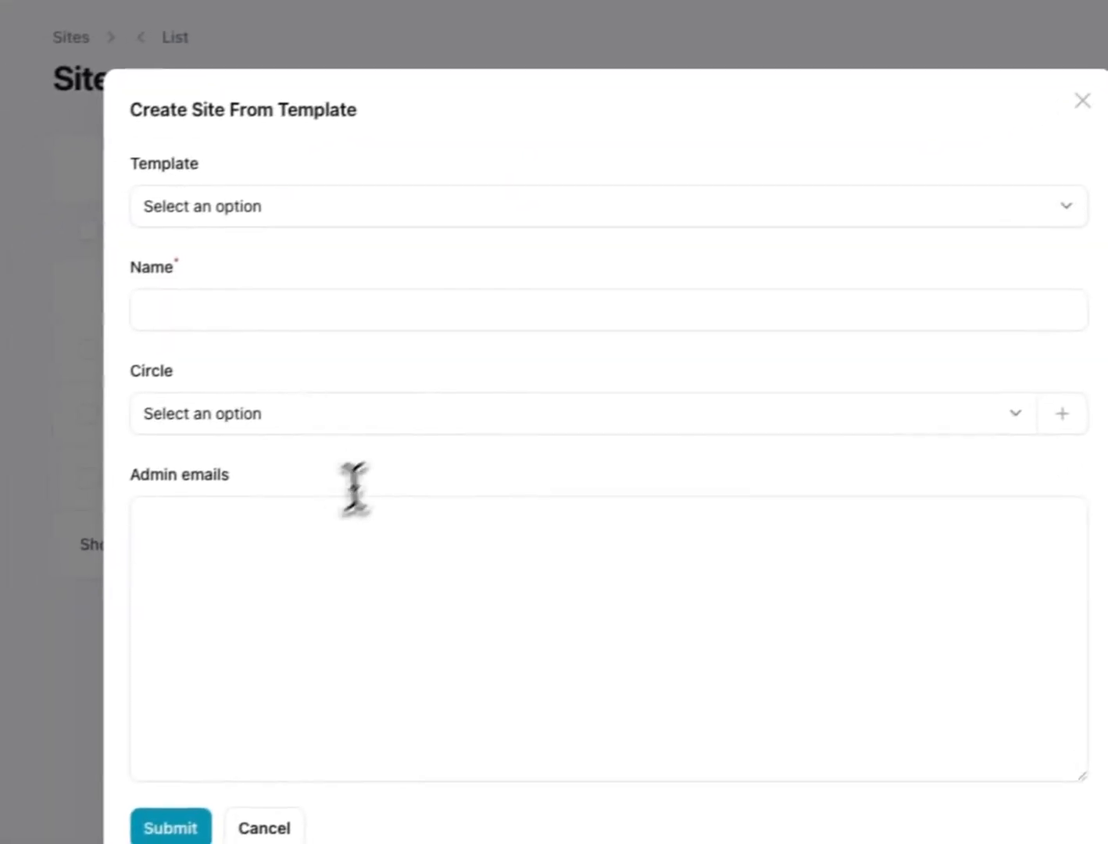
left_click(326, 525)
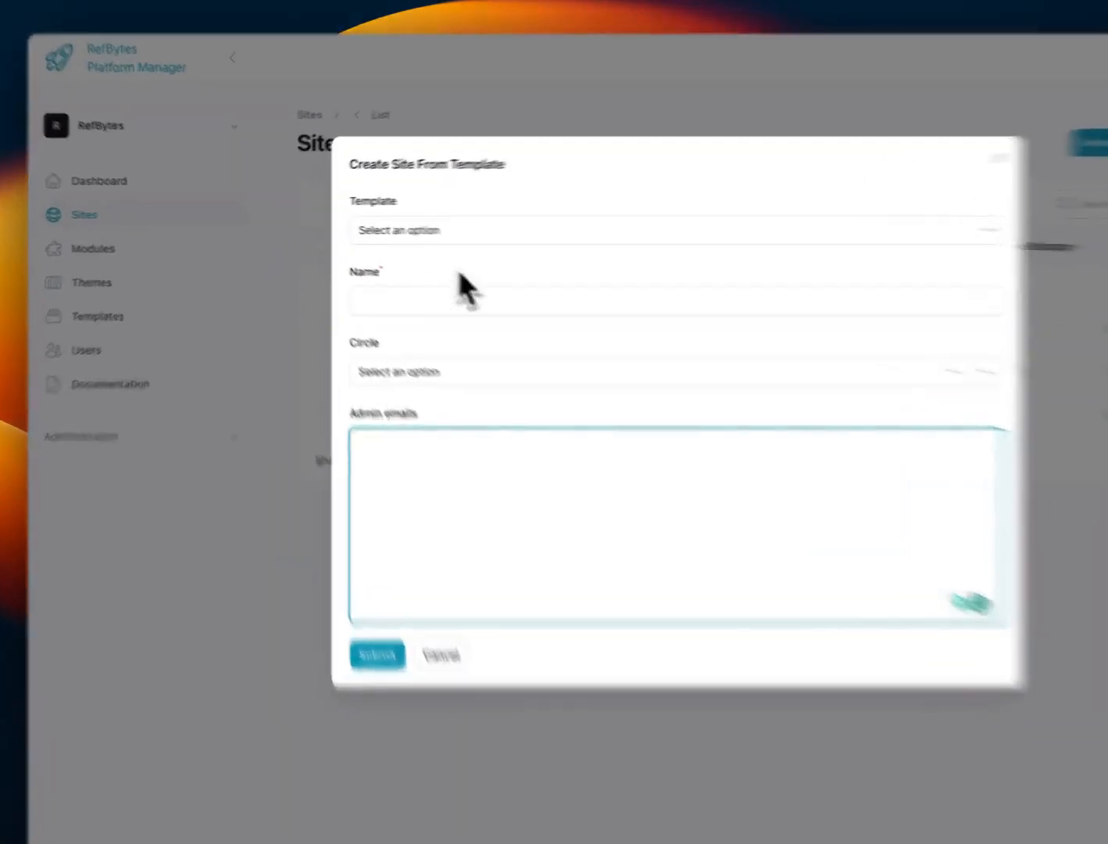
left_click(390, 227)
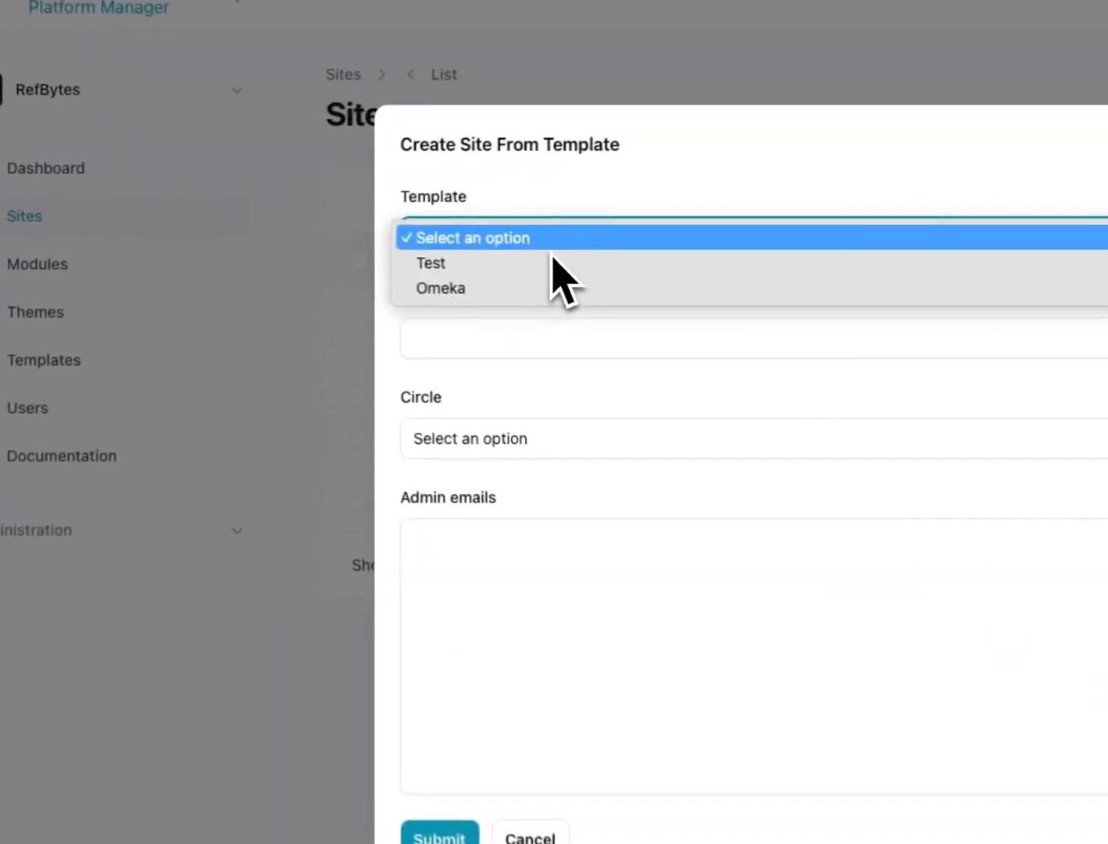
left_click(562, 289)
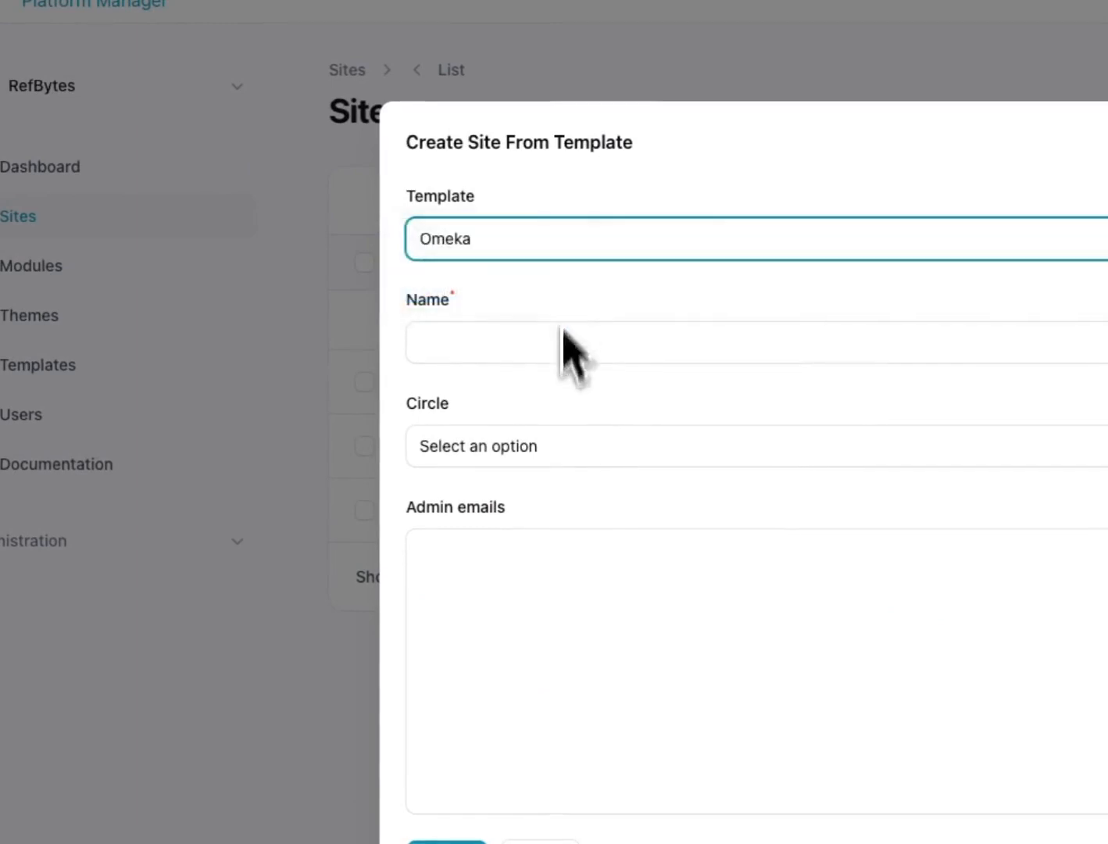
left_click(546, 591)
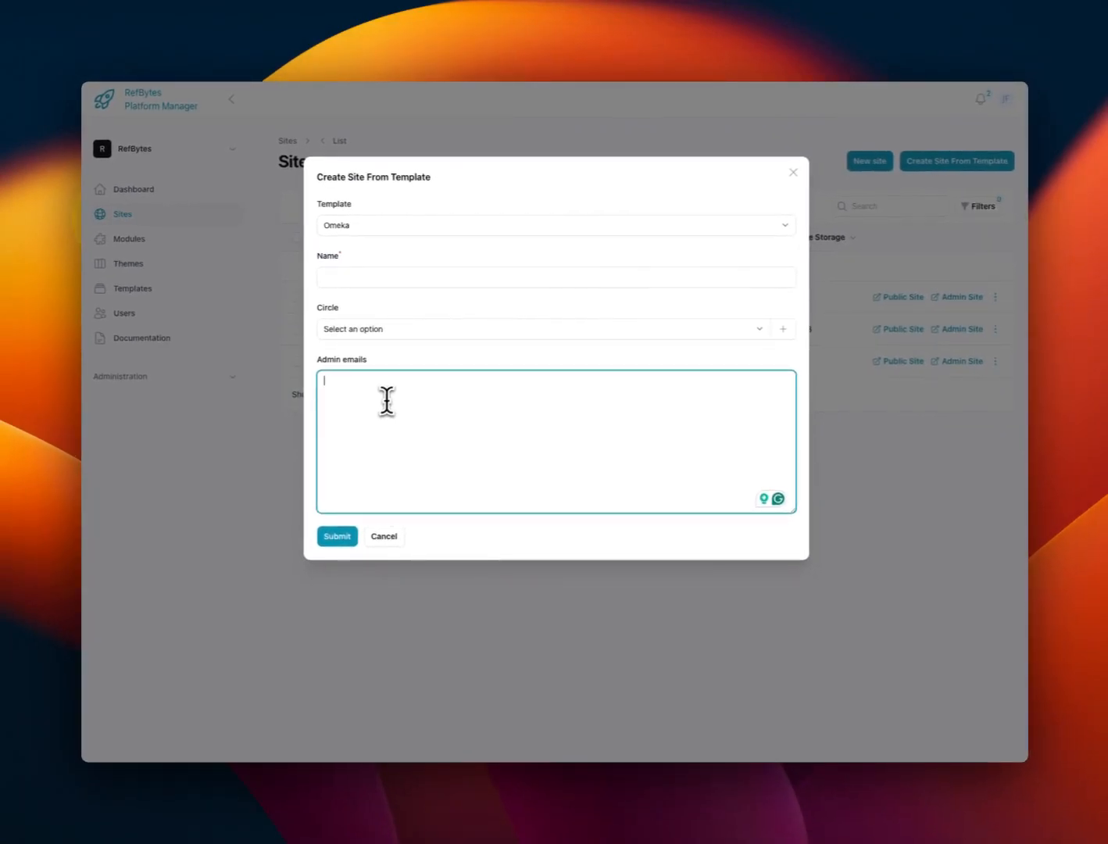
left_click(395, 329)
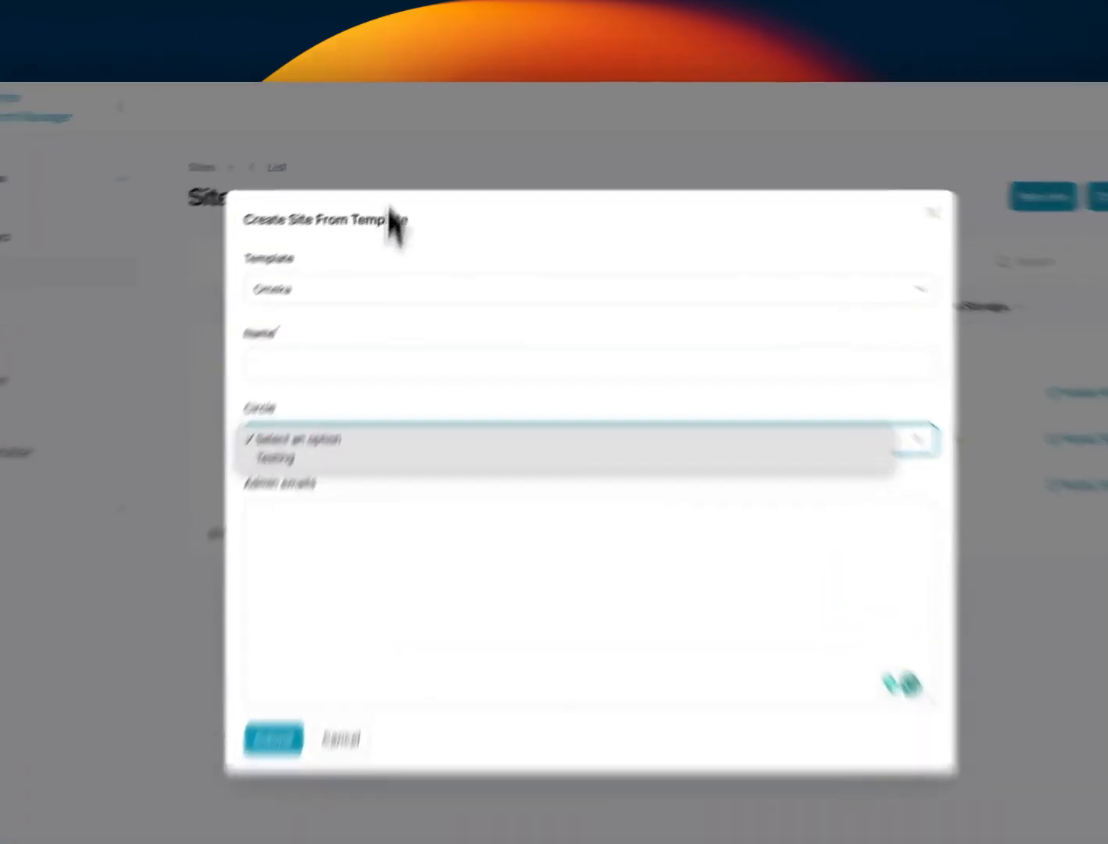
left_click(418, 125)
left_click(342, 222)
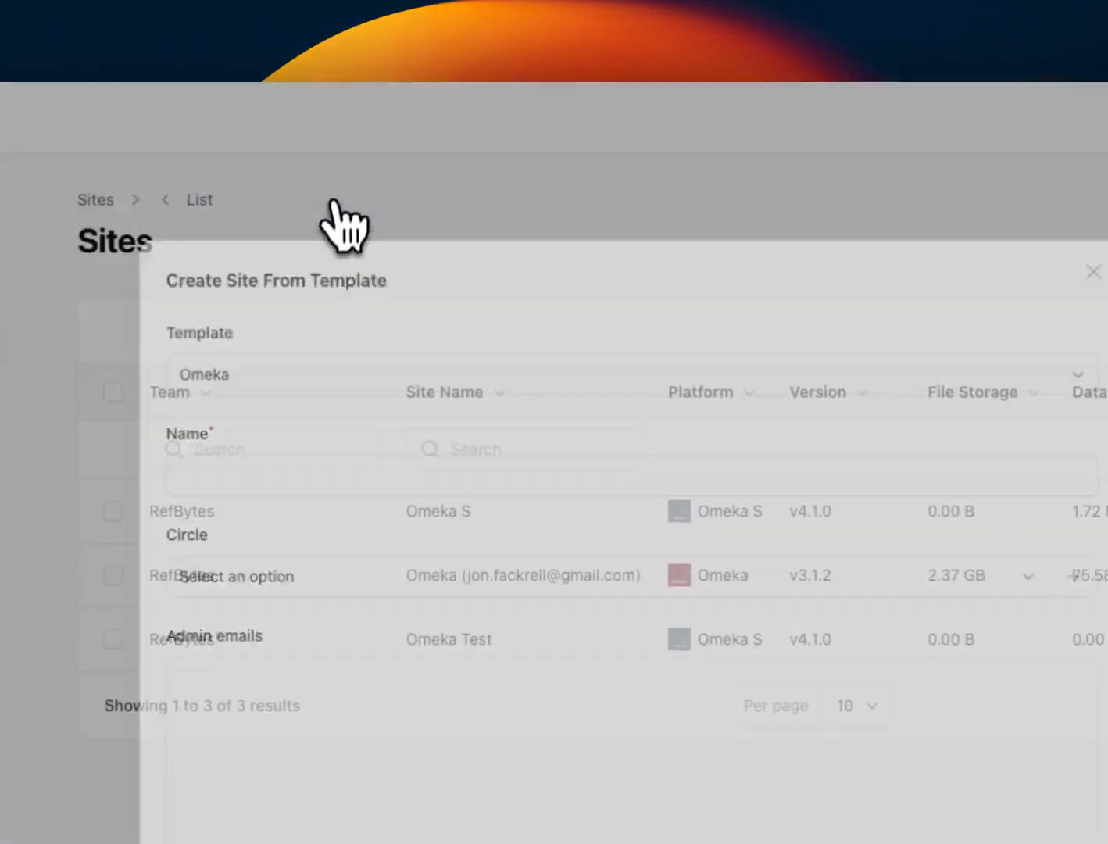
Filter the sites list to the Testing circle
left_click(944, 301)
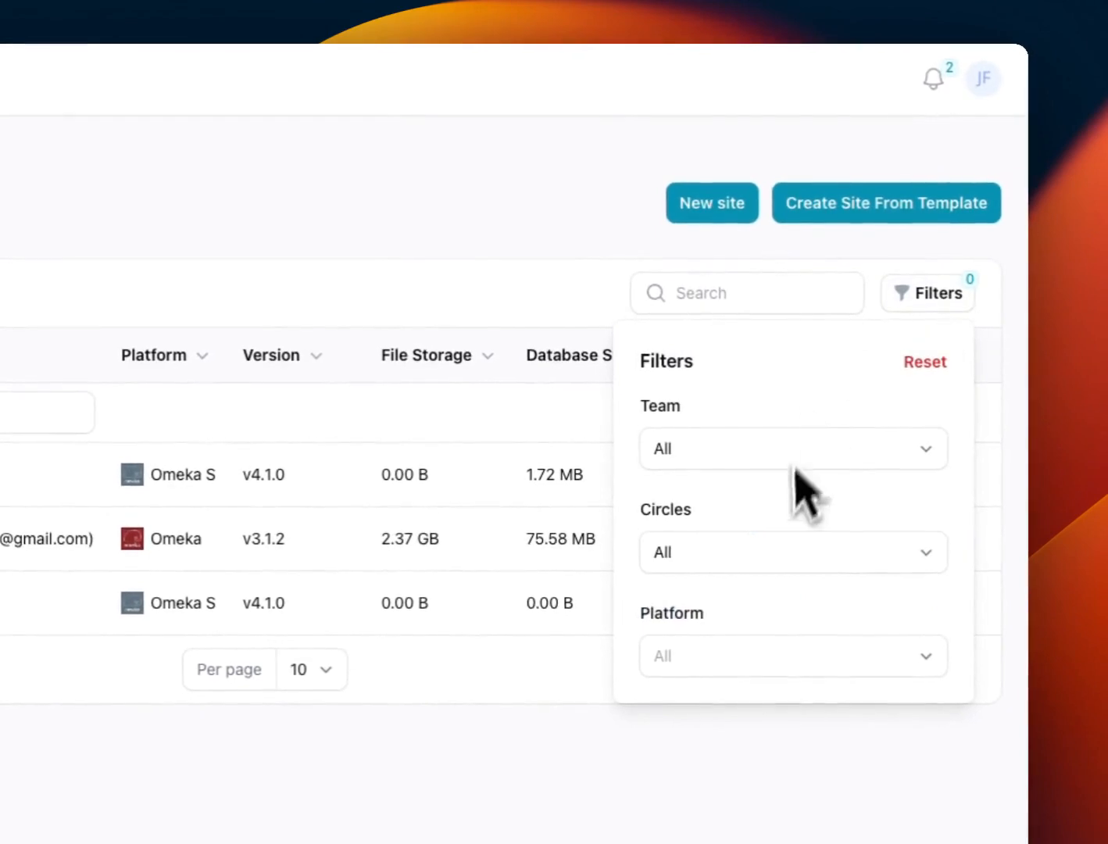
left_click(777, 559)
left_click(776, 575)
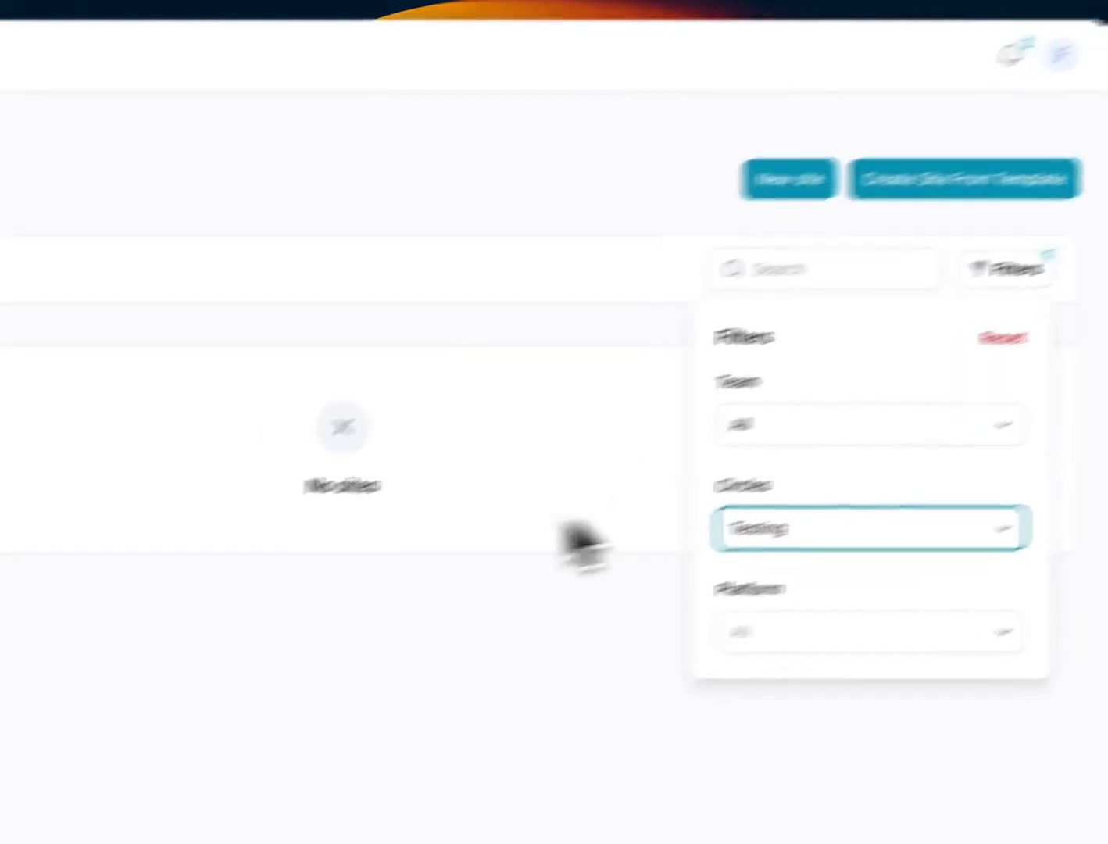